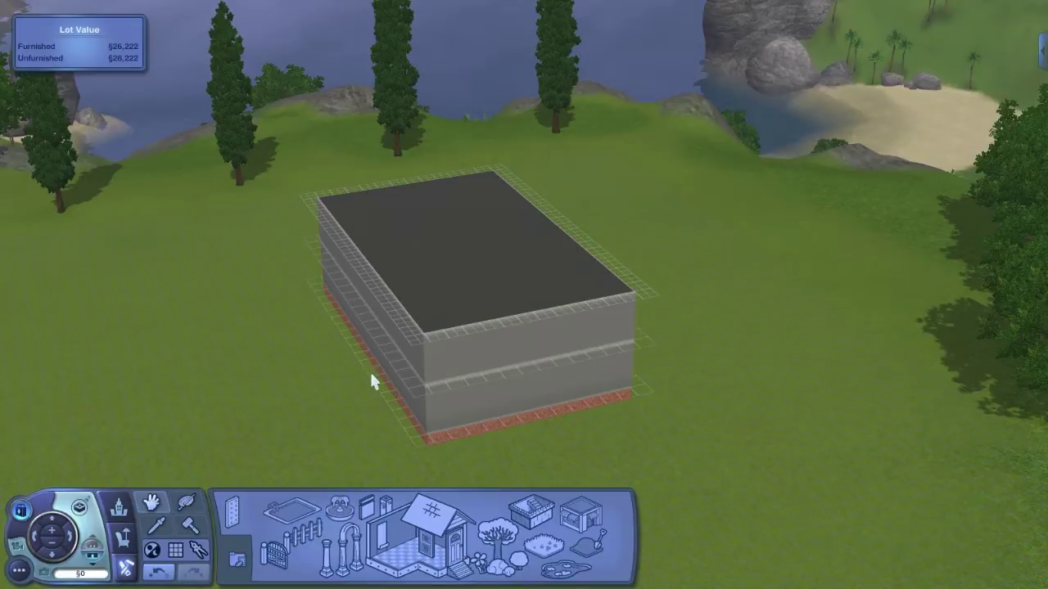
Build a one-tile-deep room on the ground in front of the building's short end, leaving a gap and matching its width
key(Down)
key(Right)
key(Left)
middle_click(836, 315)
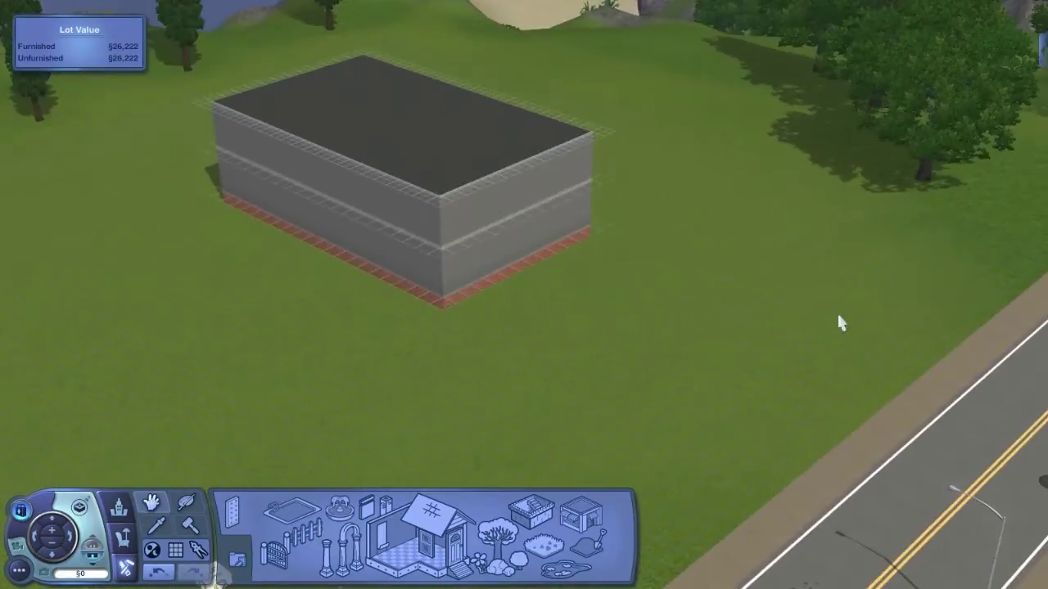
scroll(535, 318, up, 3)
middle_click(573, 339)
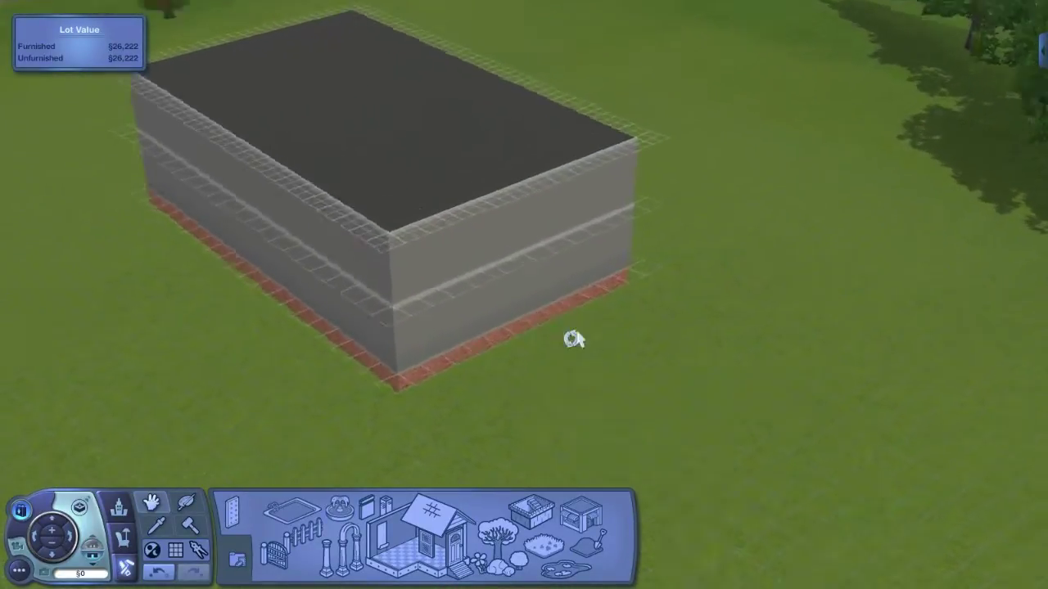
click(398, 527)
key(Down)
click(283, 537)
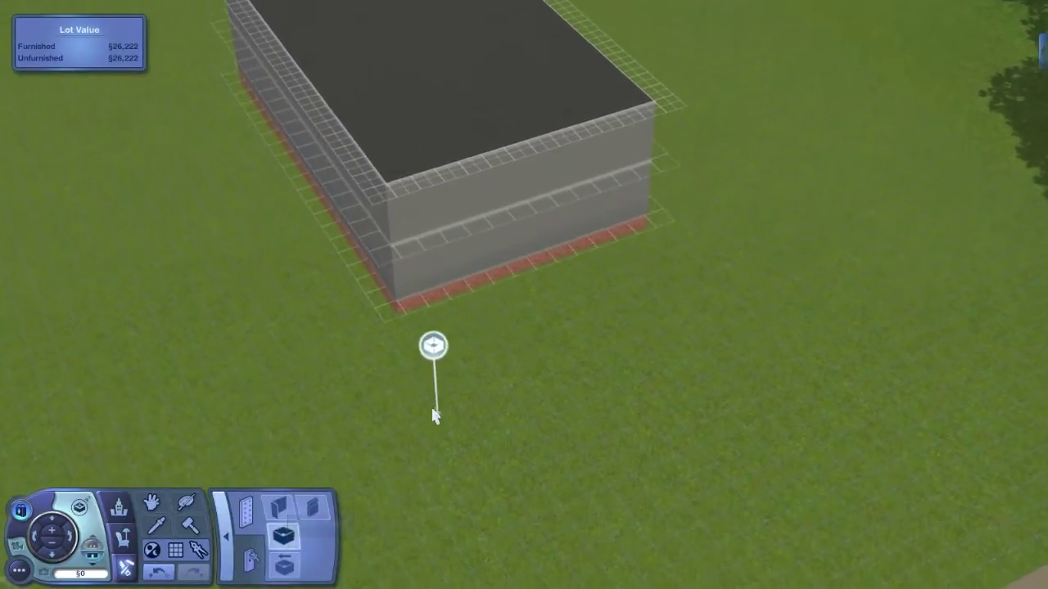
drag(435, 340, 701, 250)
middle_click(702, 251)
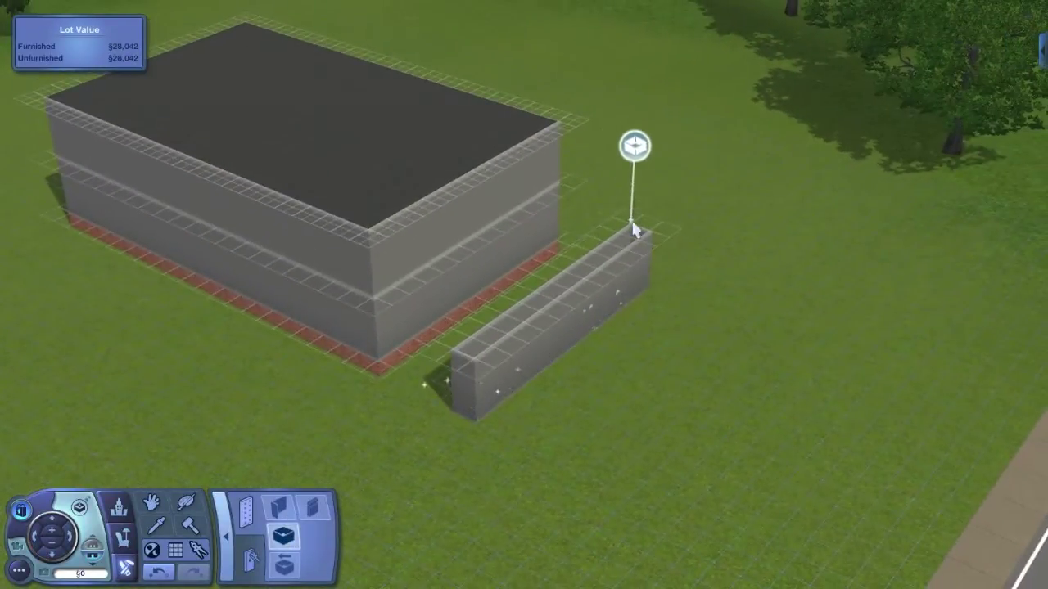
Stack two more identical narrow rooms on top of the first, making the front structure three storeys high
drag(632, 225, 471, 361)
key(Page_Up)
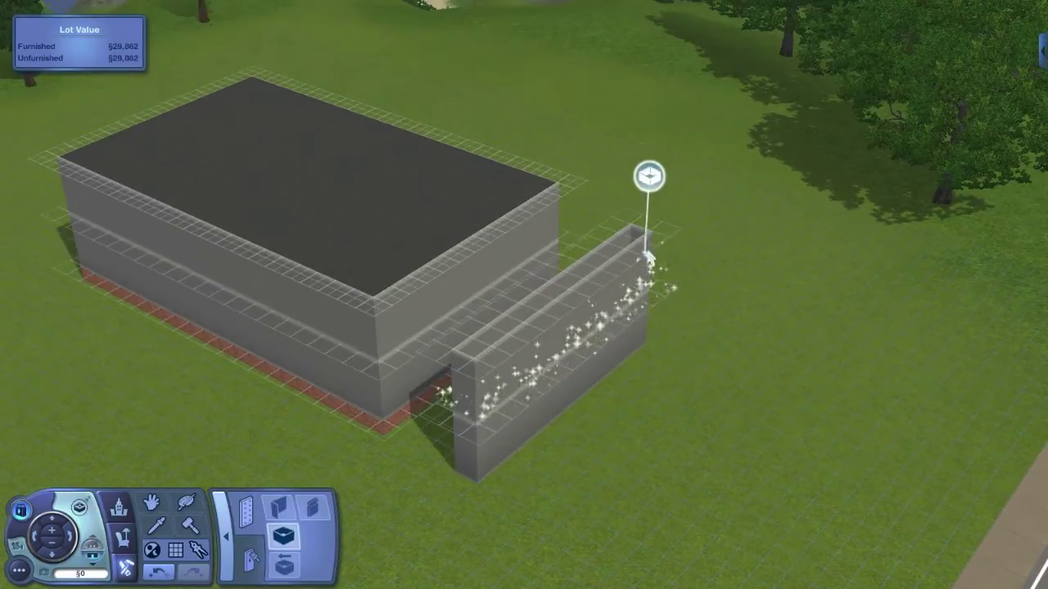
drag(636, 227, 478, 358)
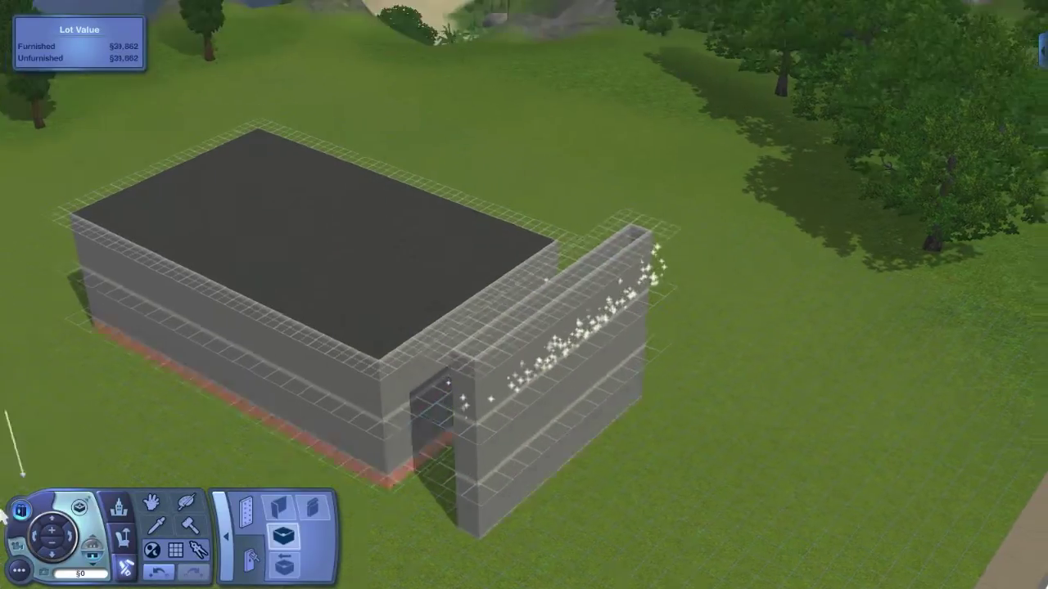
middle_click(758, 348)
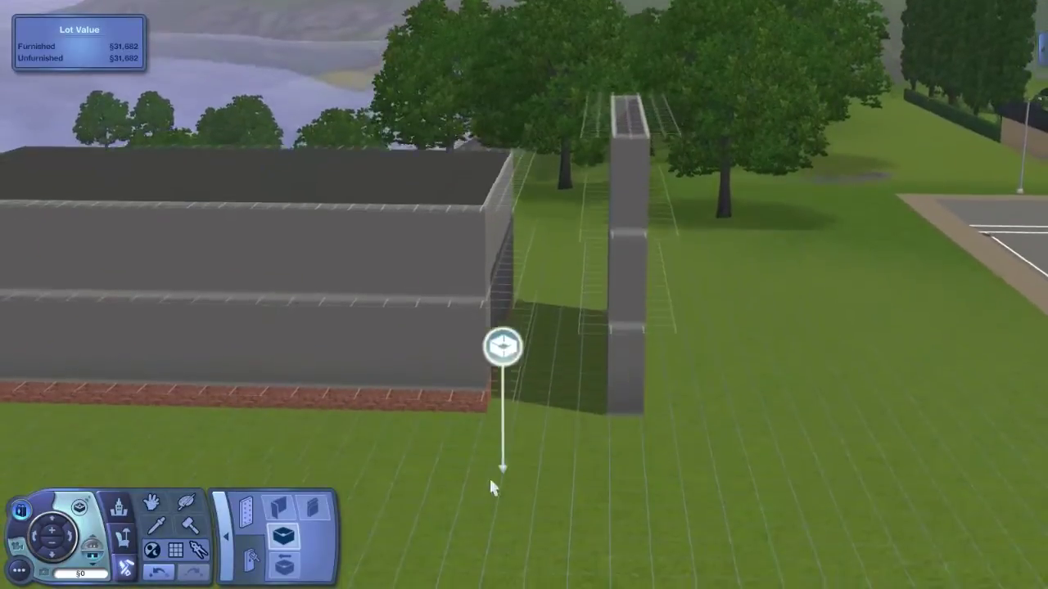
middle_click(414, 414)
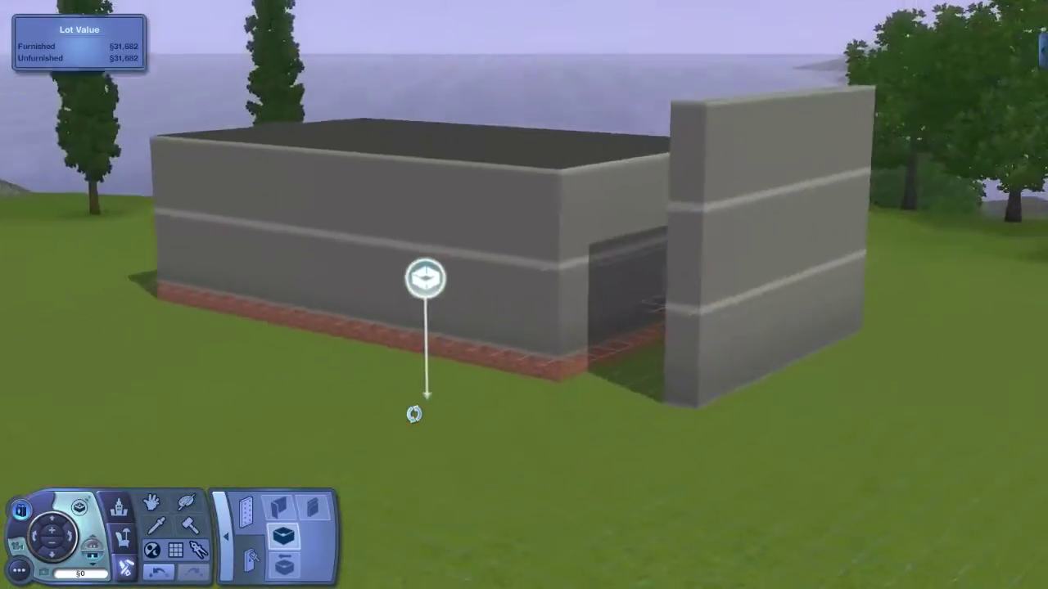
scroll(415, 410, down, 6)
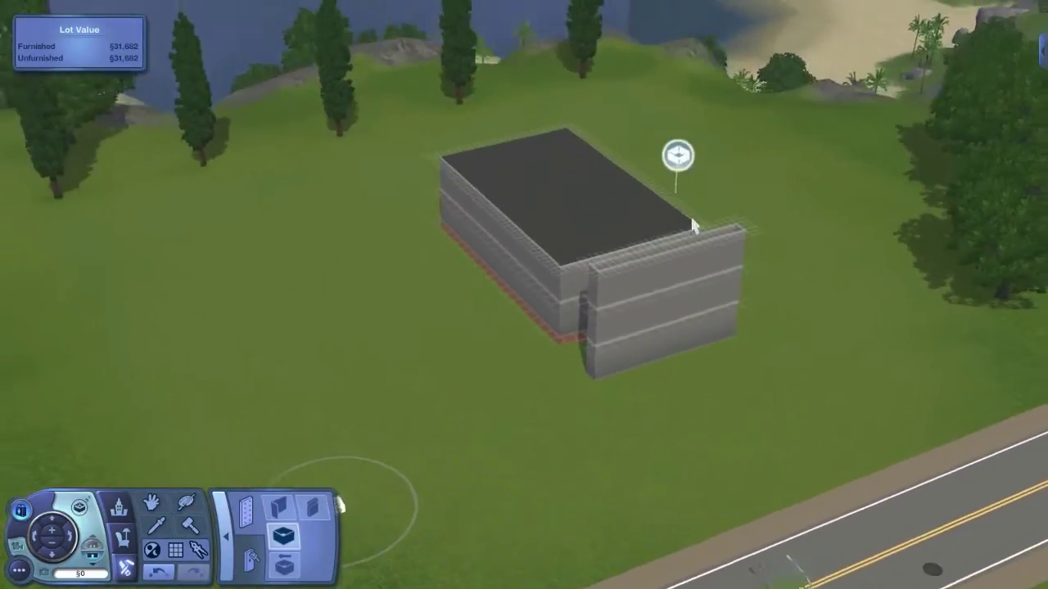
scroll(692, 219, up, 5)
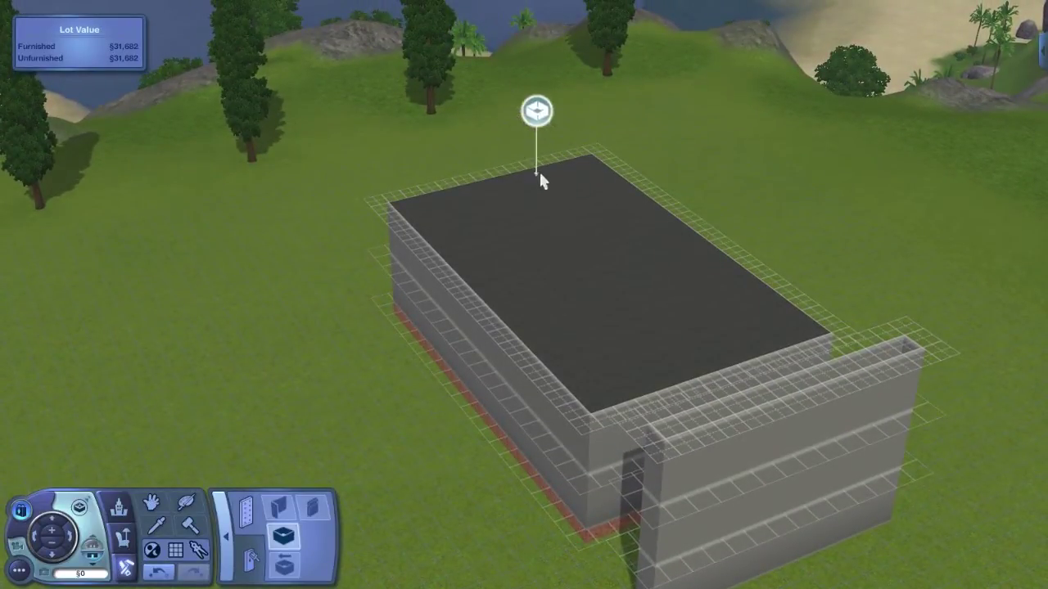
drag(705, 339, 706, 339)
key(d)
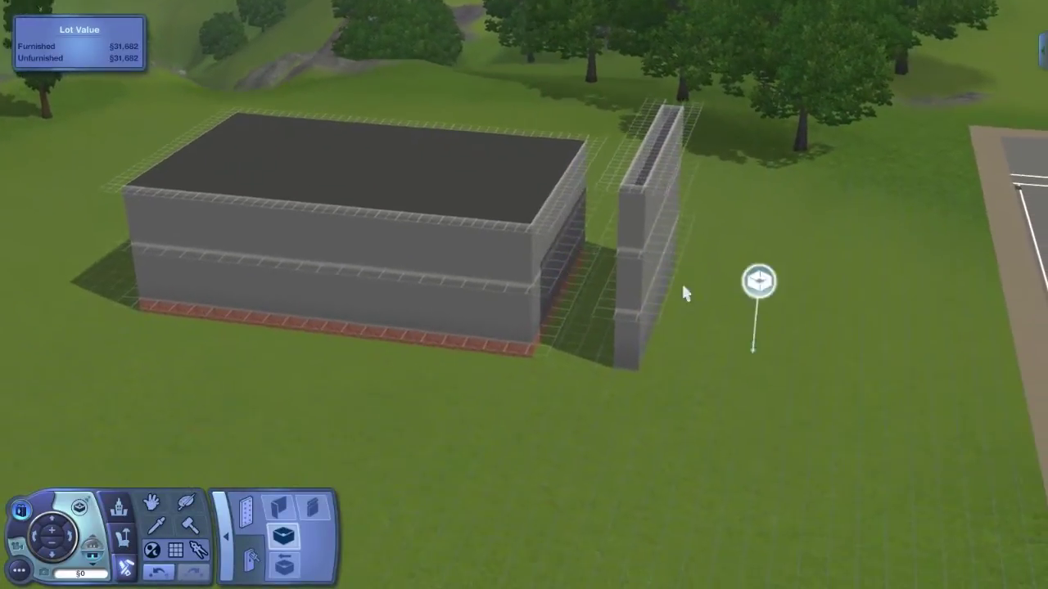
key(w)
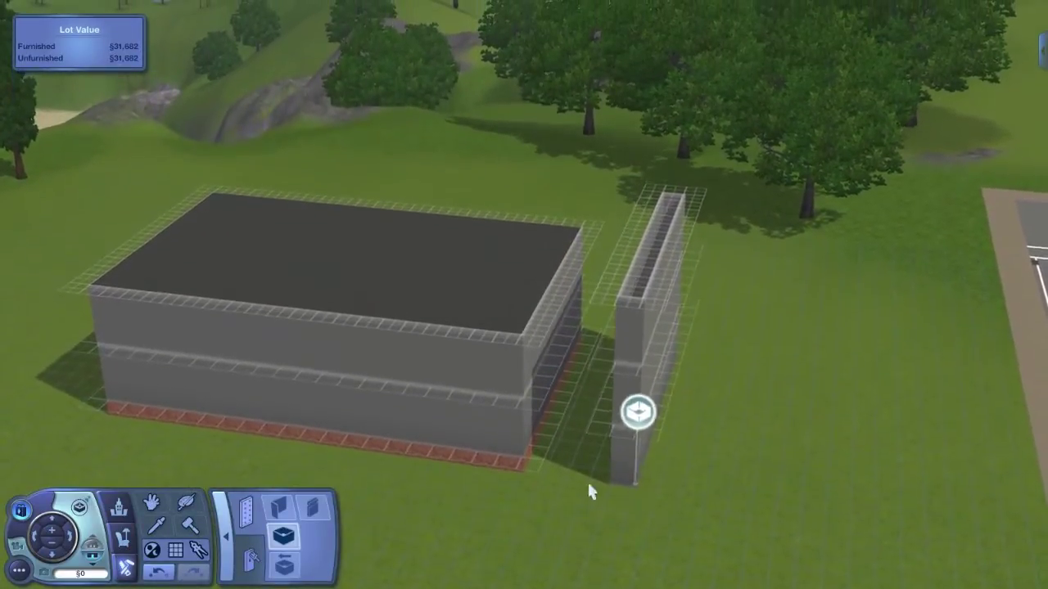
Sample the building's dark roof flooring with the Eyedropper and lay a 4×16 platform of it over the narrow front structure
click(157, 526)
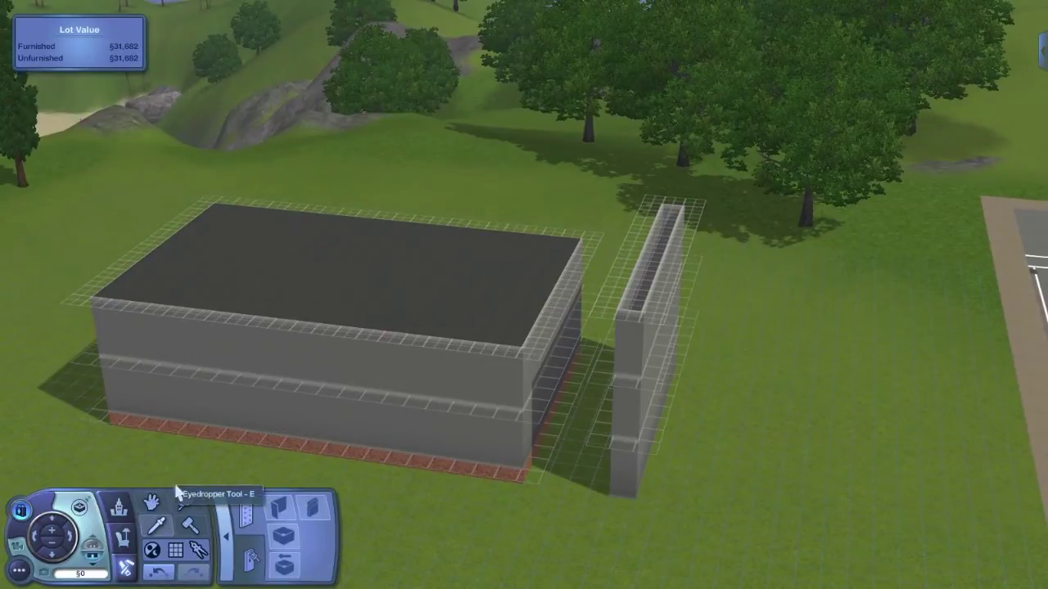
drag(174, 443, 178, 470)
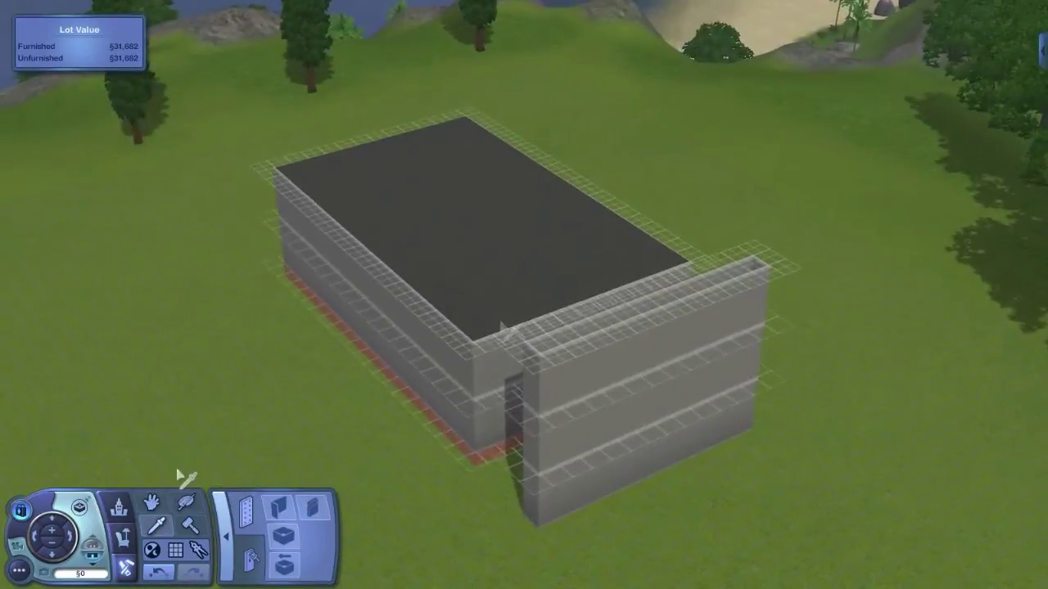
click(545, 285)
drag(762, 254, 524, 372)
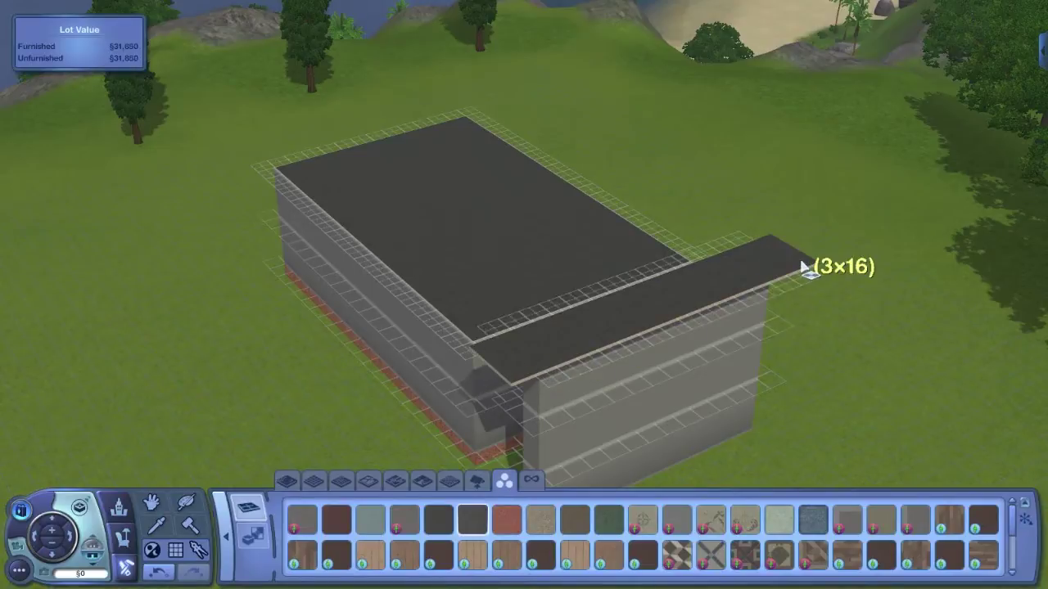
drag(821, 281, 537, 393)
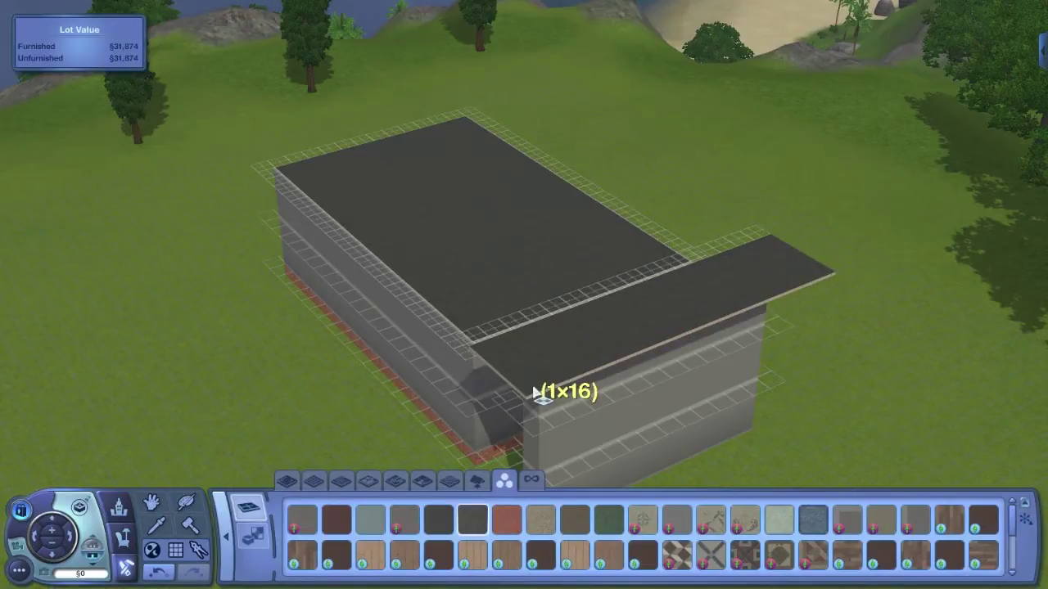
drag(726, 361, 512, 424)
drag(486, 460, 370, 451)
scroll(370, 451, down, 3)
drag(279, 413, 2, 528)
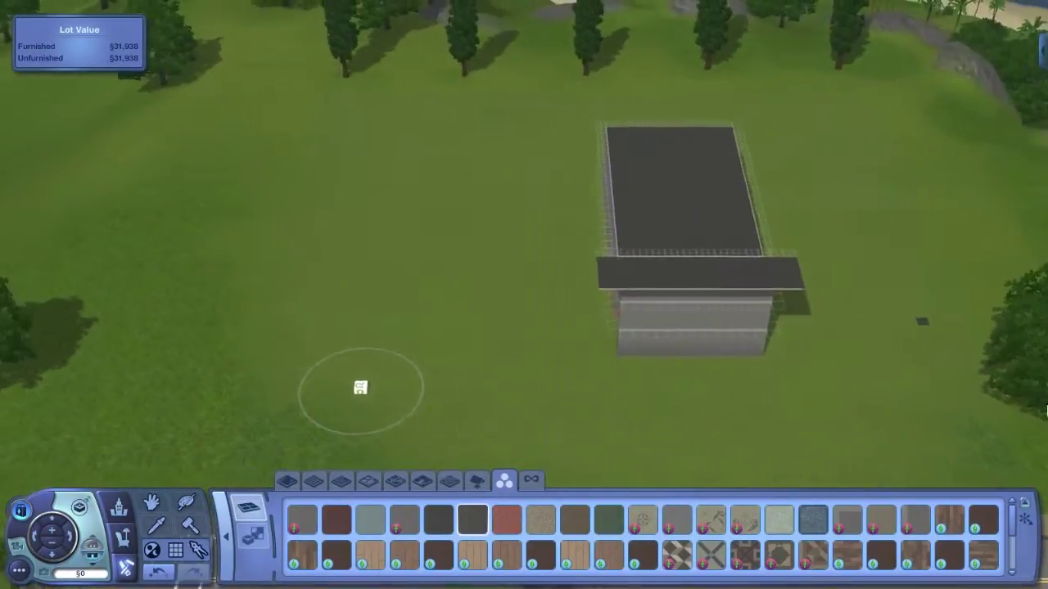
scroll(668, 244, up, 3)
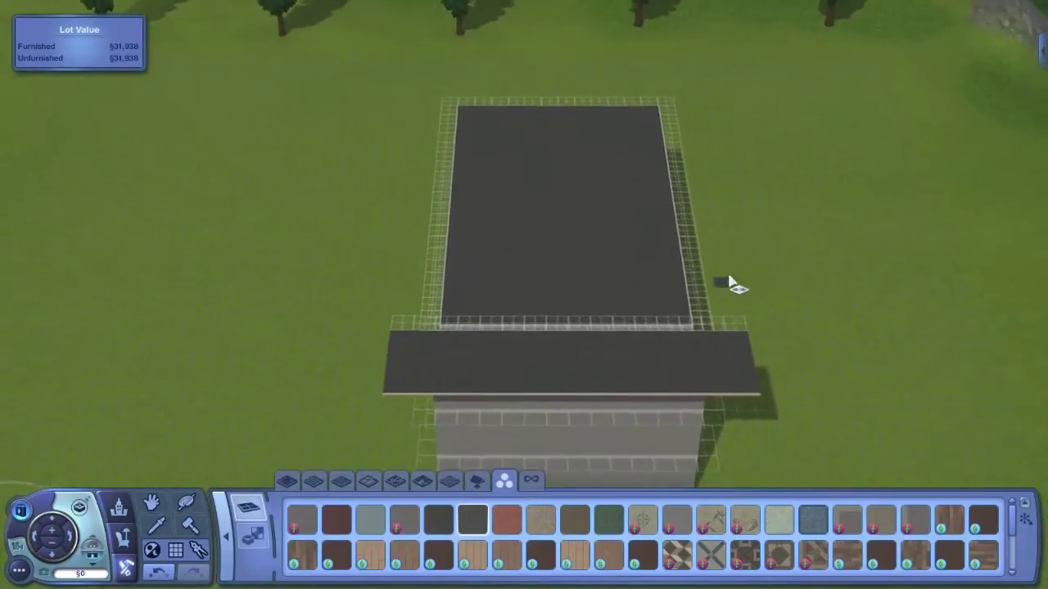
Enter the cheat "constrainfloorelevation false" to allow editing of floor heights
drag(776, 276, 778, 276)
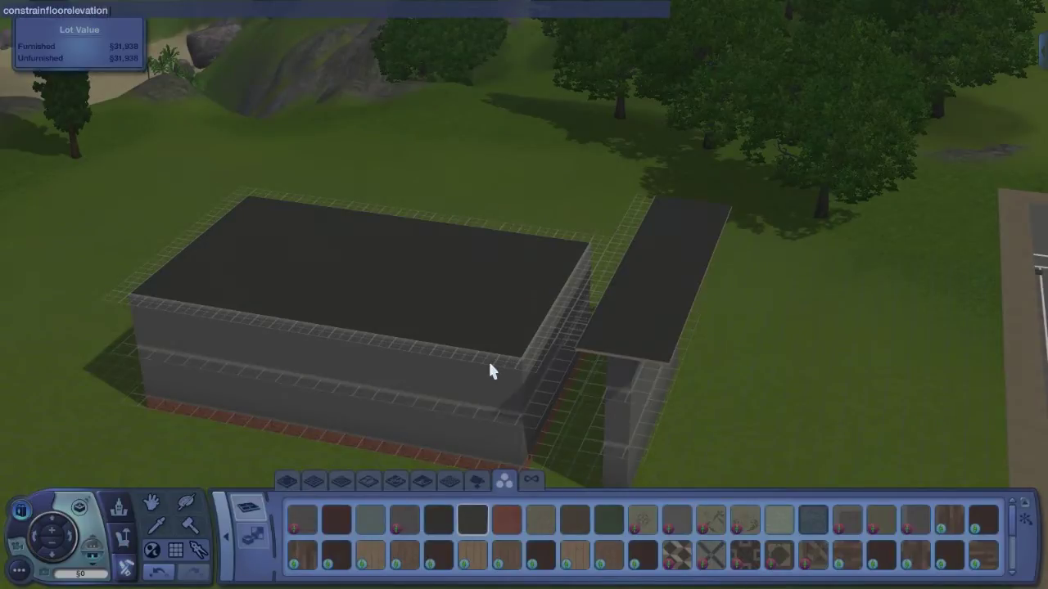
text(lse)
key(Return)
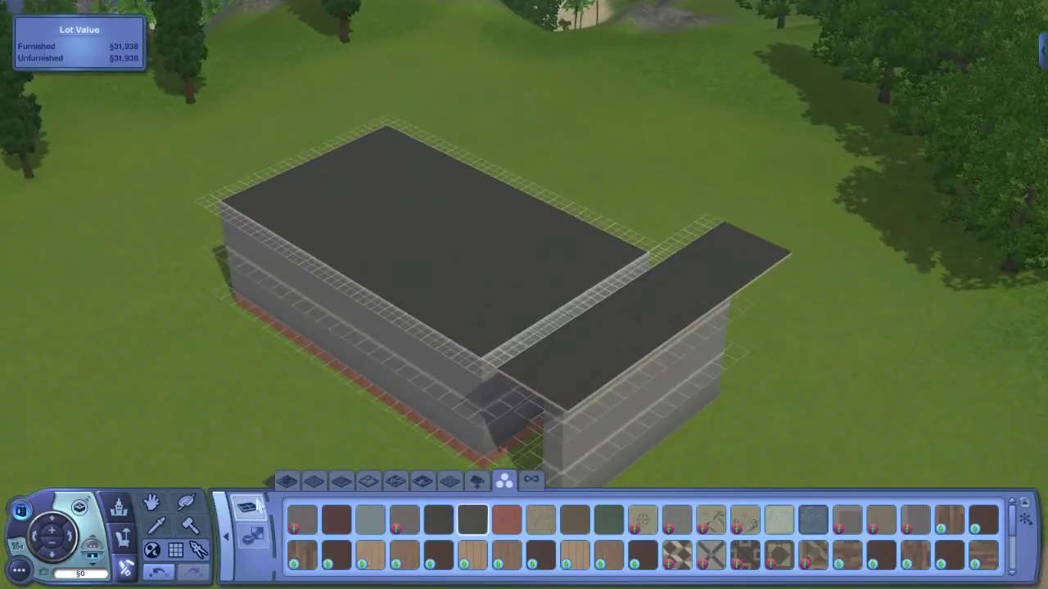
Level a central strip along the building's roof, from the front platform to the far end, raising it to the platform's height
click(226, 537)
scroll(508, 352, up, 4)
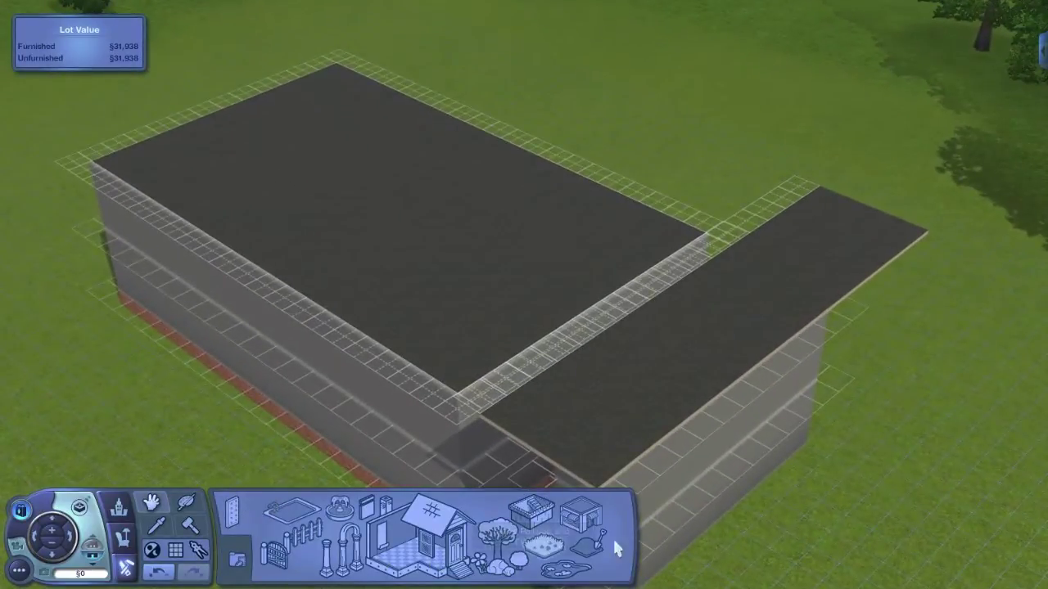
click(586, 556)
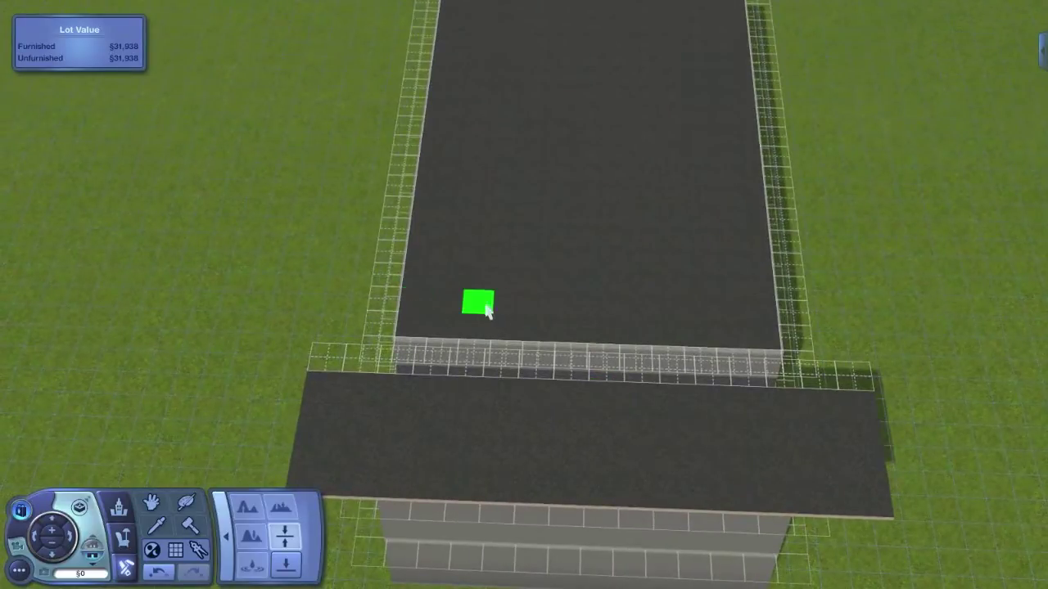
mouse_move(488, 311)
mouse_down()
mouse_move(509, 305)
mouse_move(599, 332)
mouse_up()
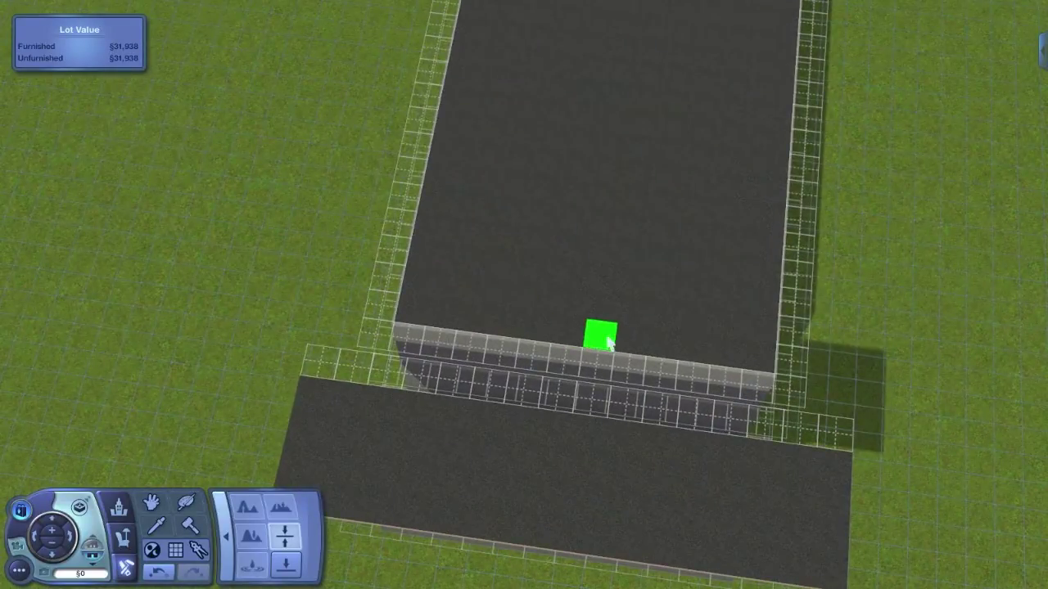
mouse_move(549, 428)
mouse_down()
mouse_move(638, 131)
mouse_move(631, 10)
mouse_move(670, 110)
mouse_move(669, 94)
mouse_move(652, 147)
mouse_up()
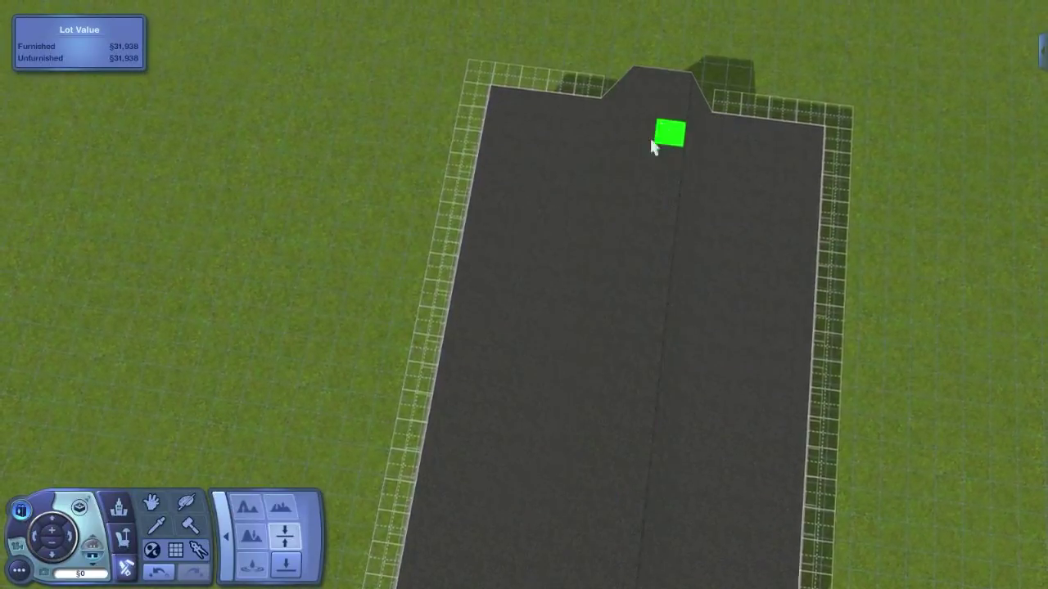
drag(757, 327, 803, 353)
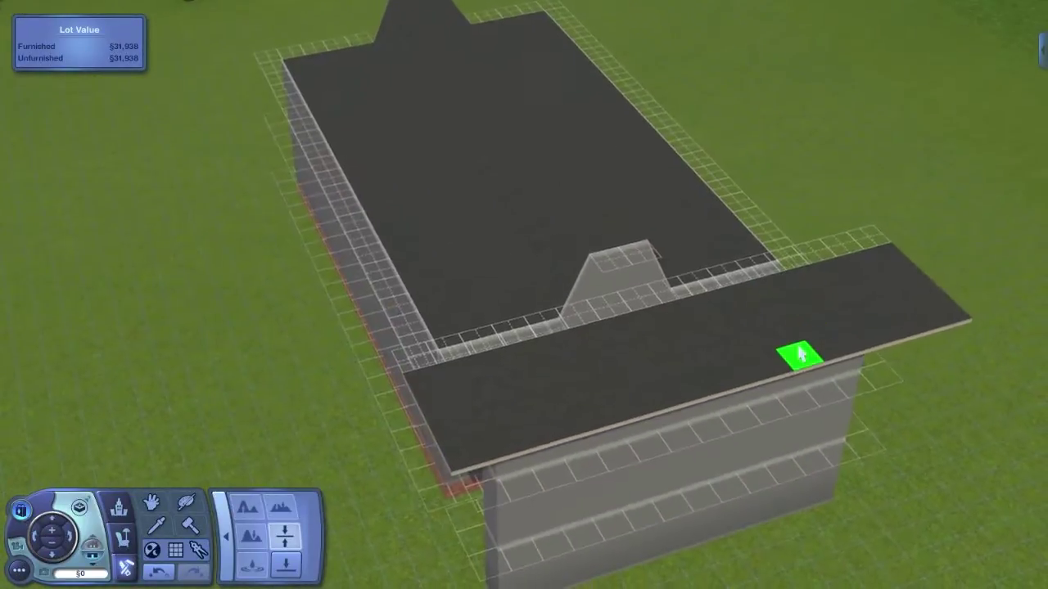
Place a one-tile-wide stair on the front platform to lower a tile, and demolish the stair with the sledgehammer
click(234, 547)
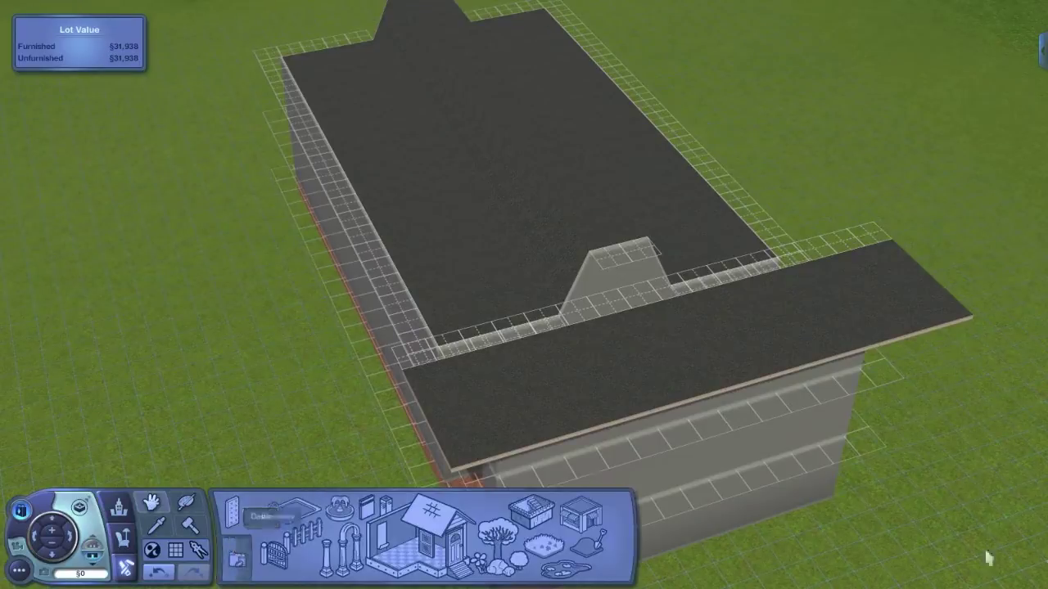
scroll(533, 397, up, 3)
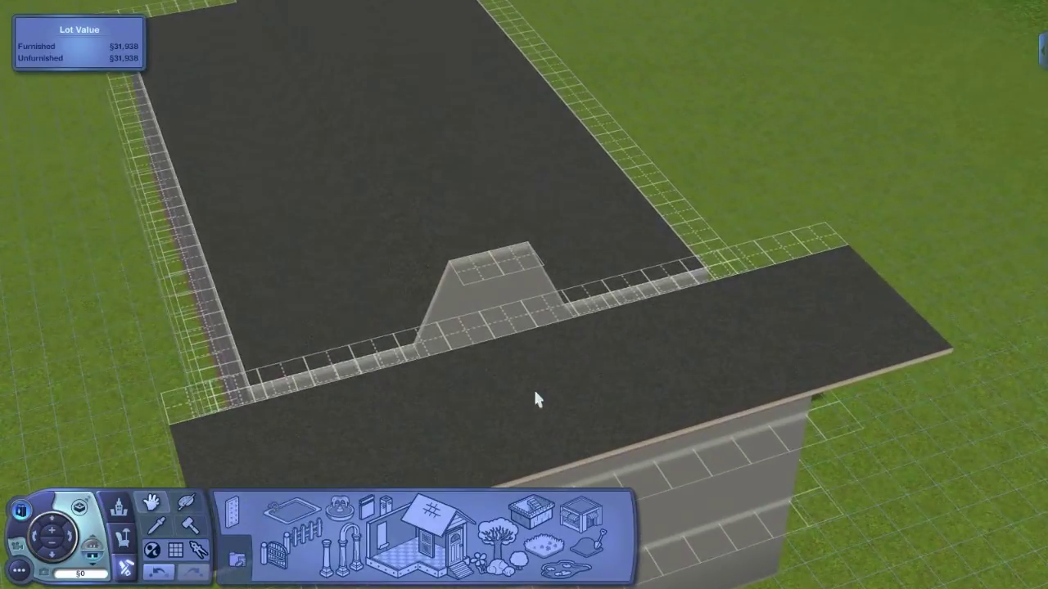
click(463, 572)
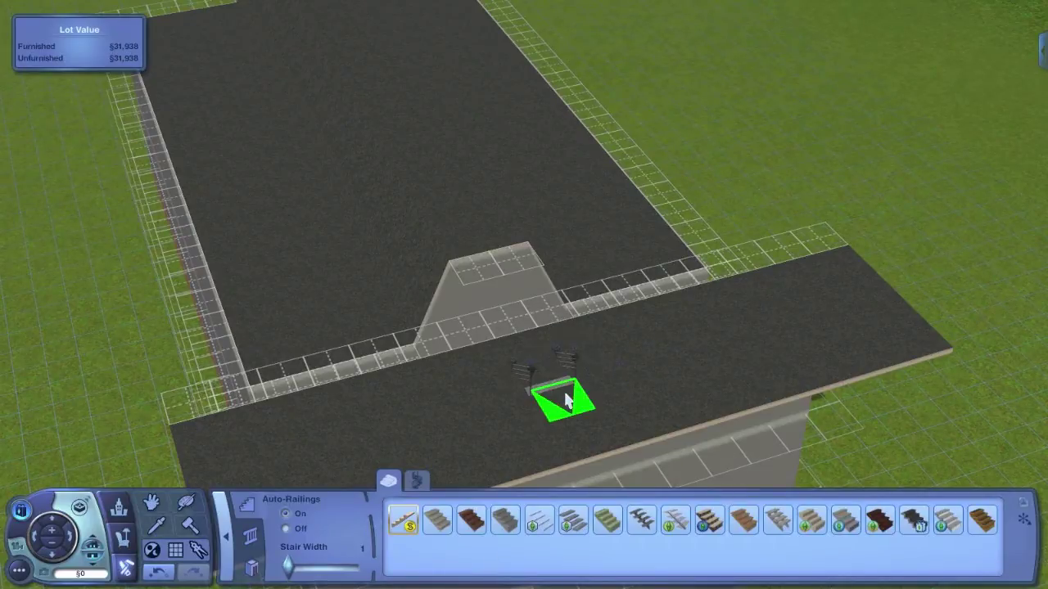
click(647, 378)
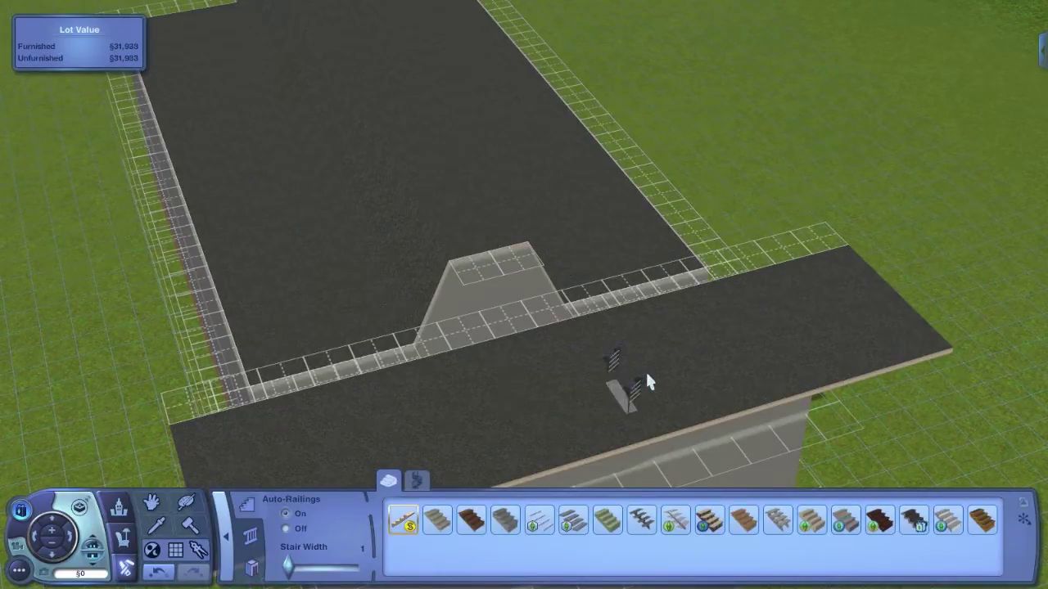
click(199, 518)
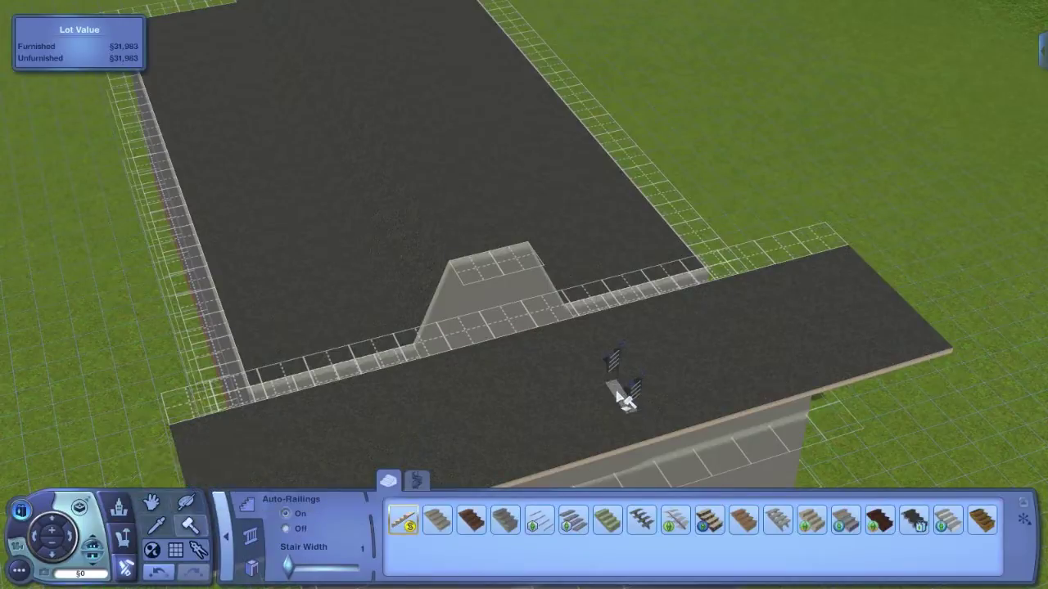
click(624, 399)
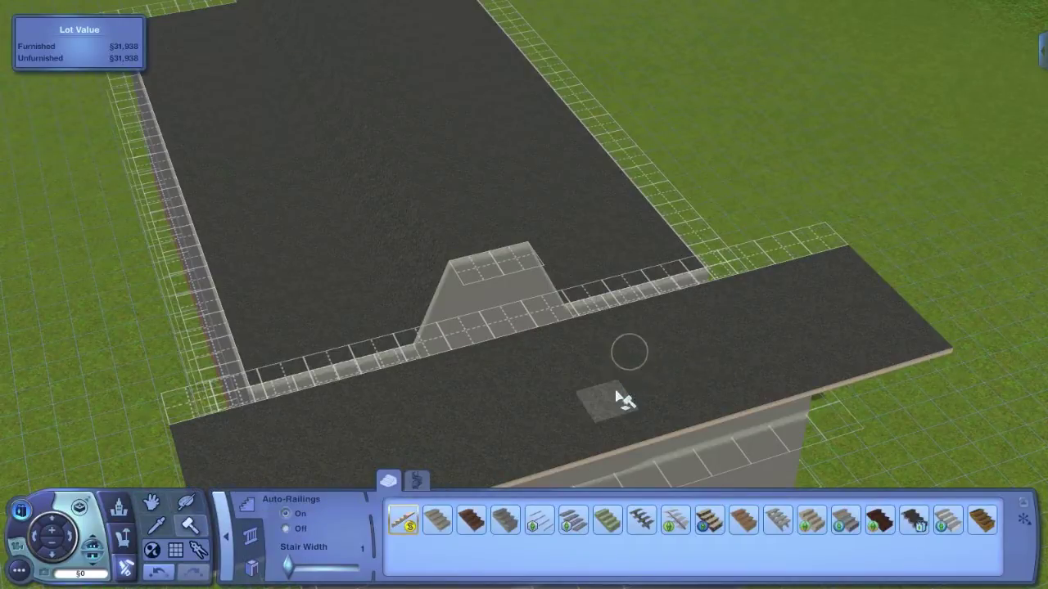
key(Escape)
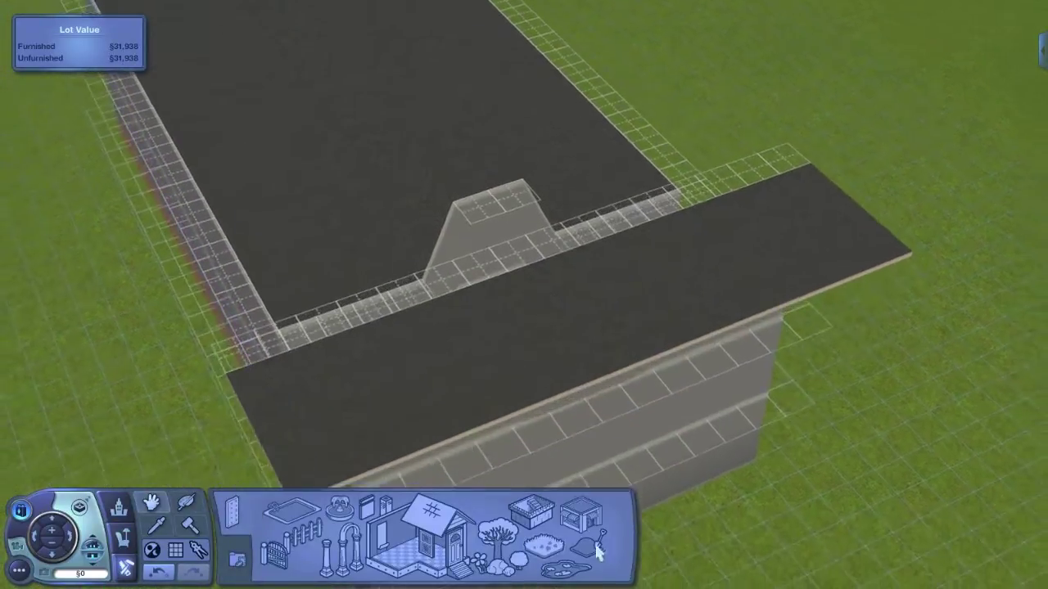
Lower the whole front platform by levelling its surface from the lowered tile with the Level Terrain tool
click(595, 547)
click(284, 536)
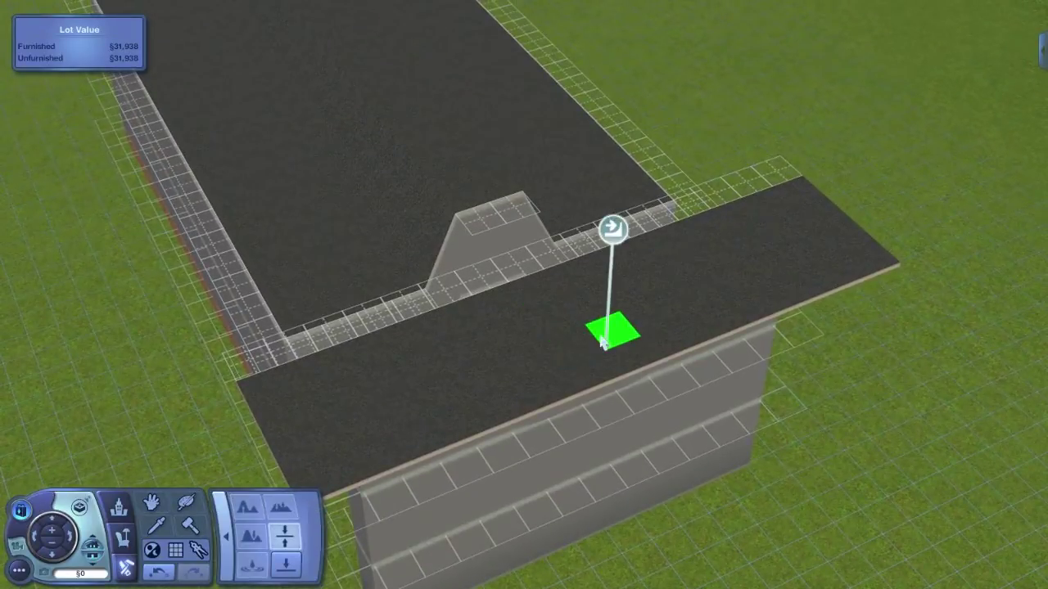
mouse_move(602, 344)
mouse_down()
mouse_move(795, 201)
mouse_move(713, 279)
mouse_move(324, 481)
mouse_up()
scroll(433, 461, up, 3)
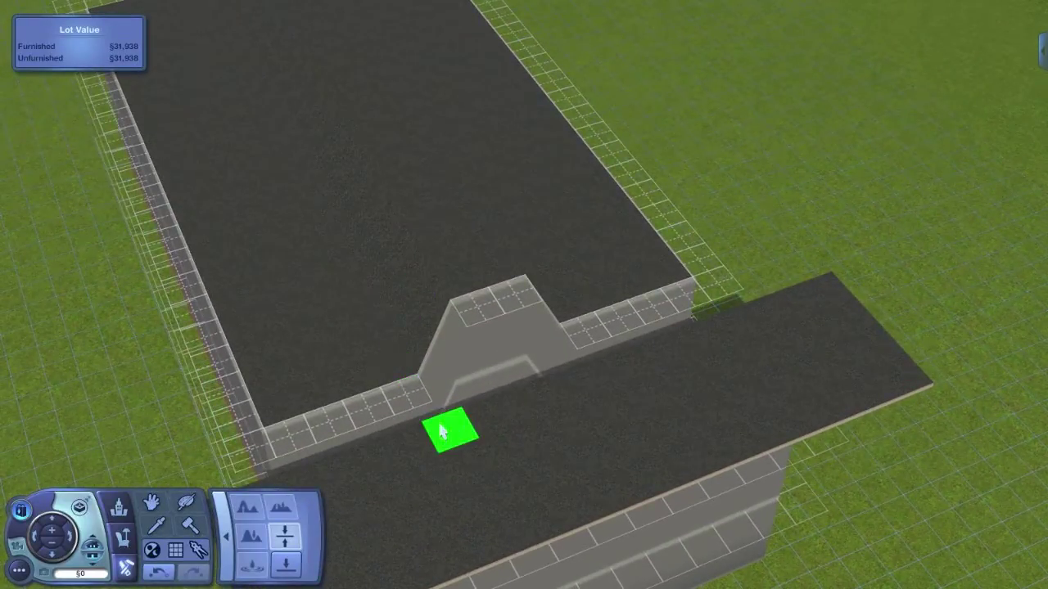
Level a strip on each side of the raised central roof strip to the lowered platform's height, along the building's full length
mouse_move(442, 433)
mouse_down()
mouse_move(241, 70)
mouse_move(297, 87)
mouse_up()
scroll(253, 77, down, 4)
drag(226, 131, 509, 182)
mouse_move(586, 370)
mouse_down()
mouse_move(585, 234)
mouse_move(558, 80)
mouse_up()
drag(562, 127, 561, 133)
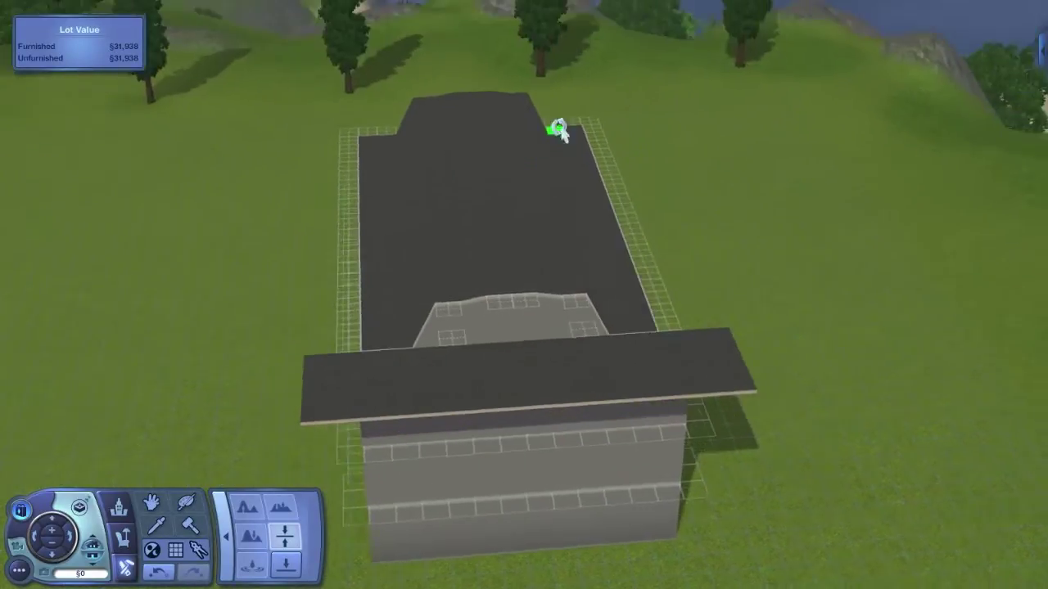
Place two one-tile-wide stairs in a row on the front platform to lower a tile by two stair heights
scroll(579, 282, up, 3)
drag(580, 283, 600, 357)
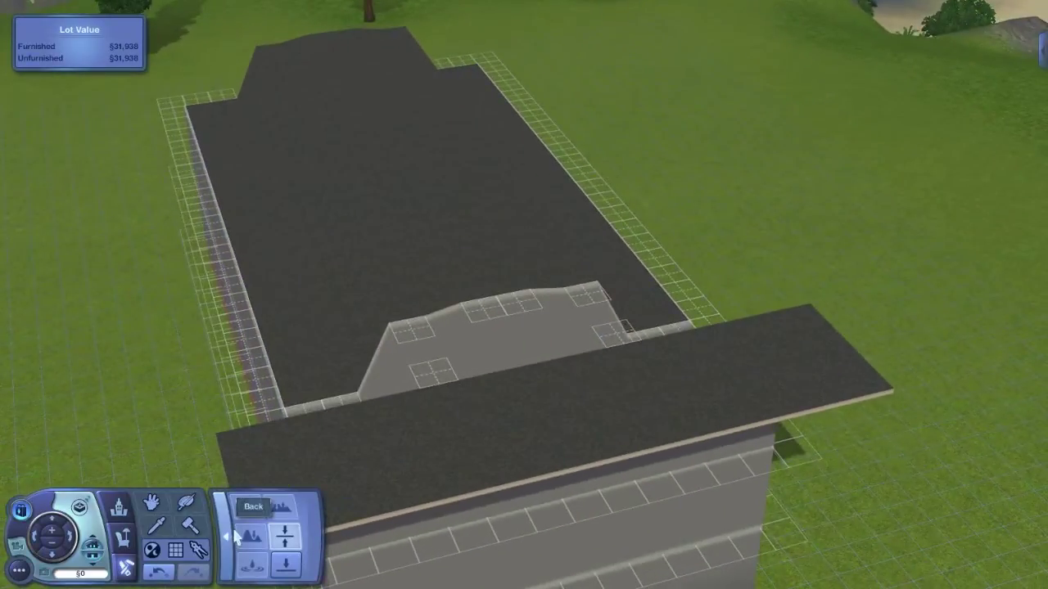
click(235, 536)
click(524, 565)
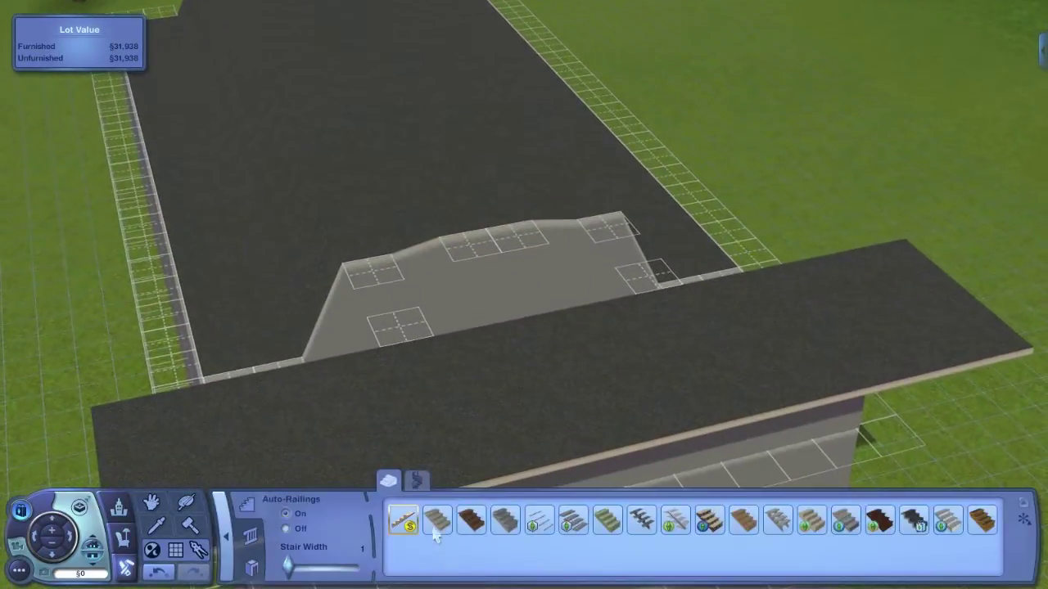
click(437, 521)
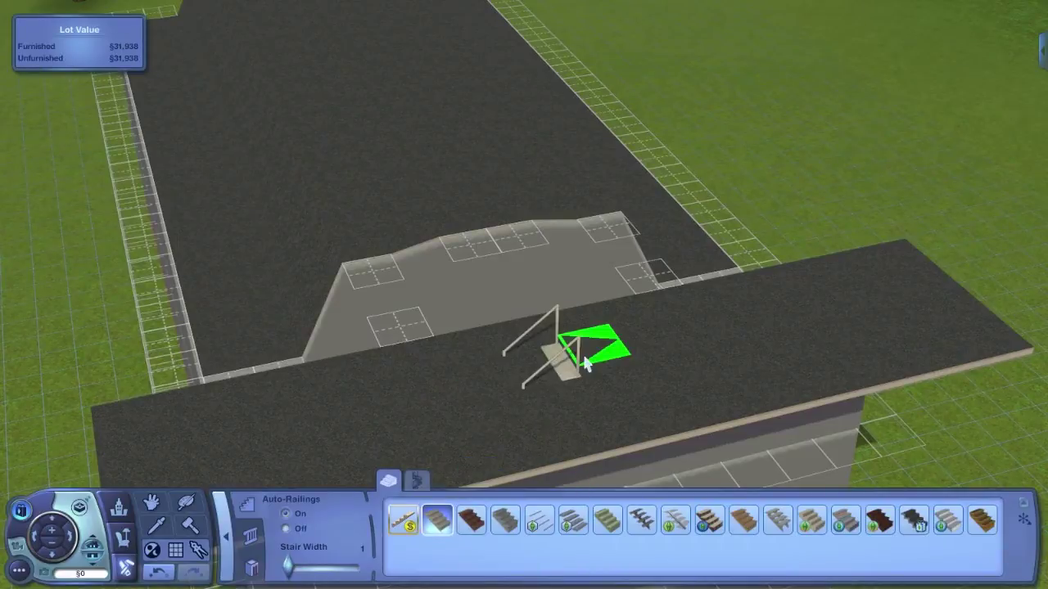
drag(593, 369, 576, 387)
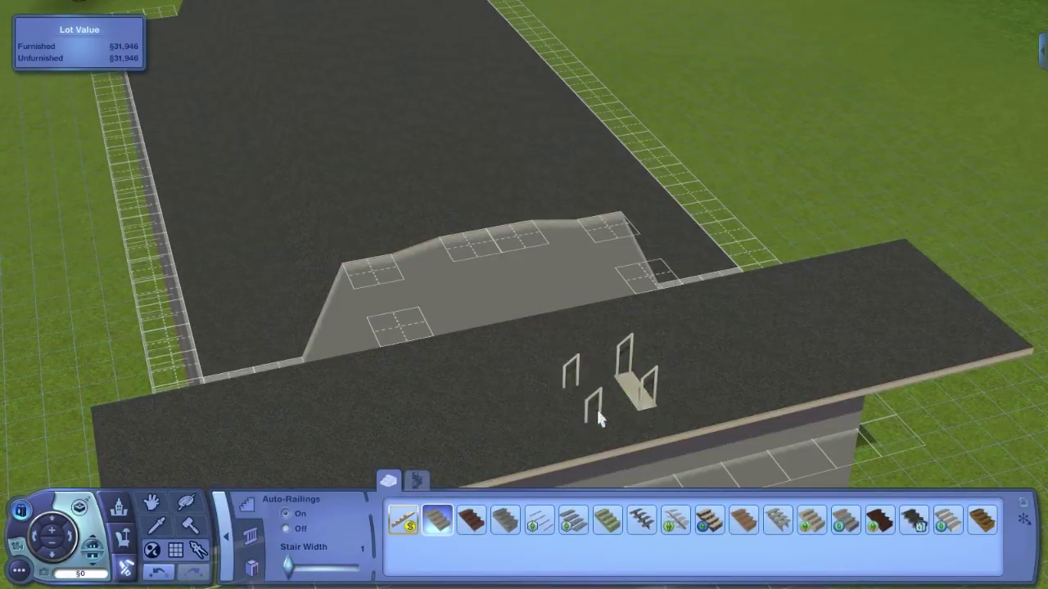
Demolish both stairs on the front platform with the sledgehammer
scroll(601, 401, up, 2)
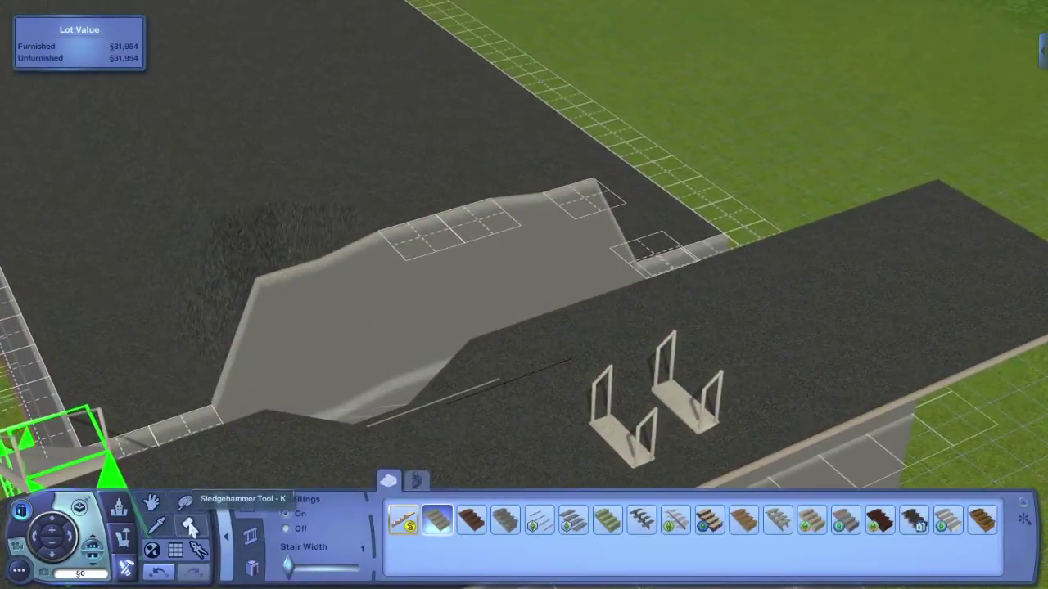
click(189, 526)
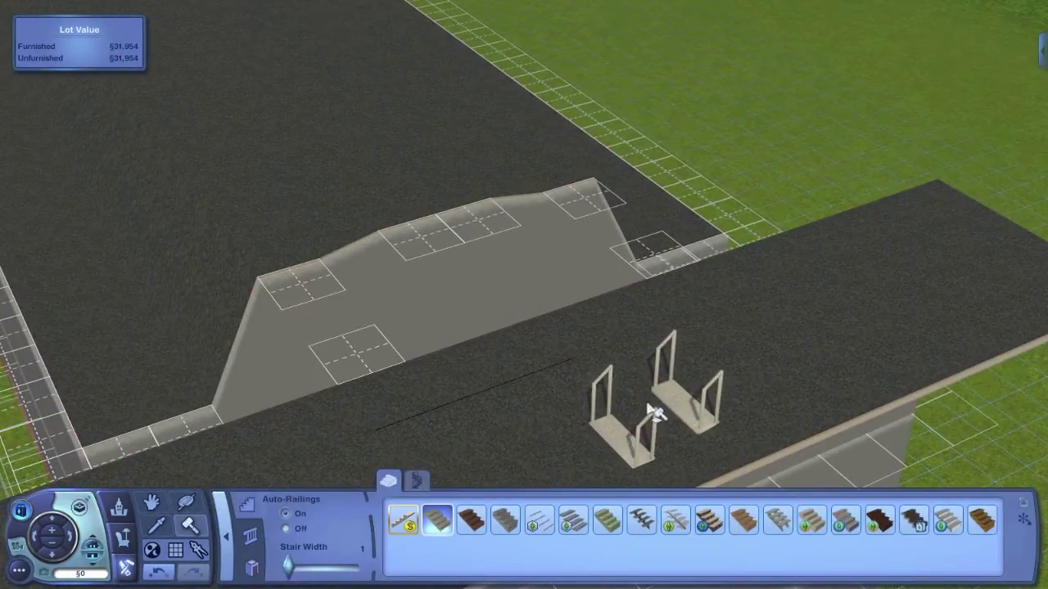
click(627, 444)
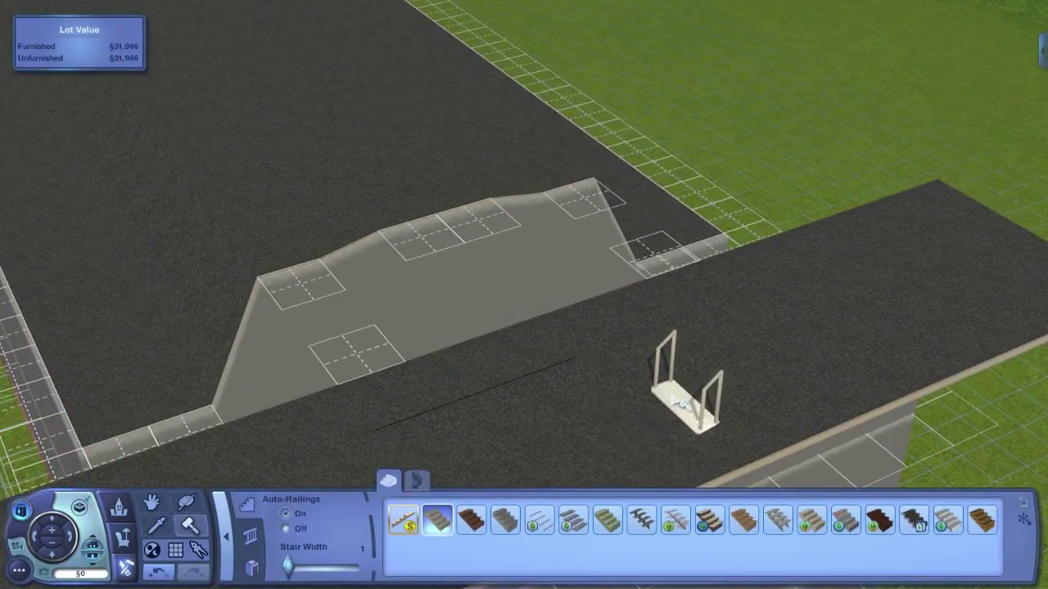
click(670, 393)
key(Escape)
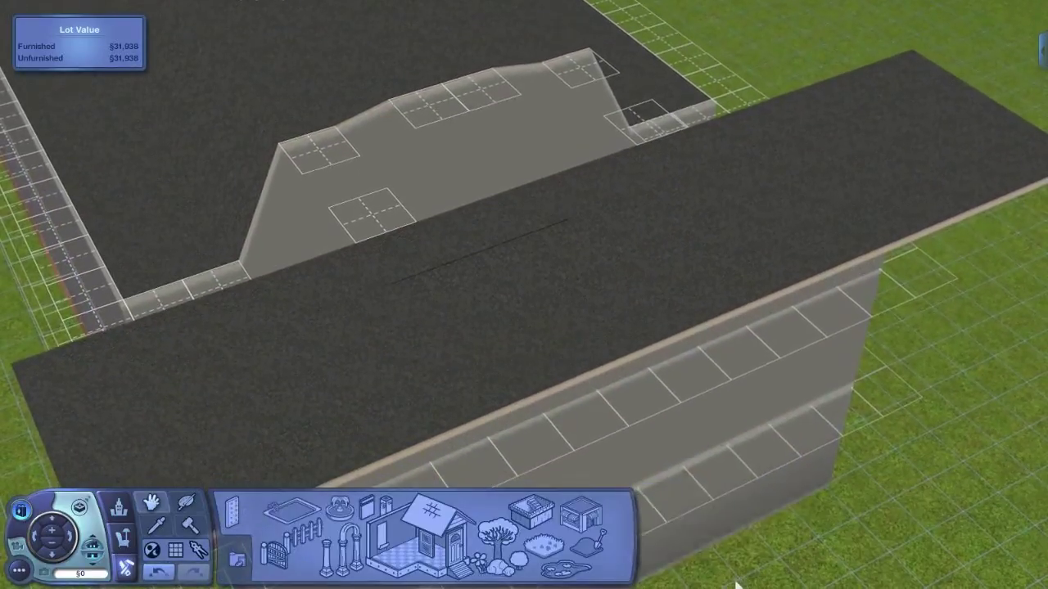
Level the whole front platform down to the lowered tile with the Level Terrain tool
click(591, 543)
click(284, 536)
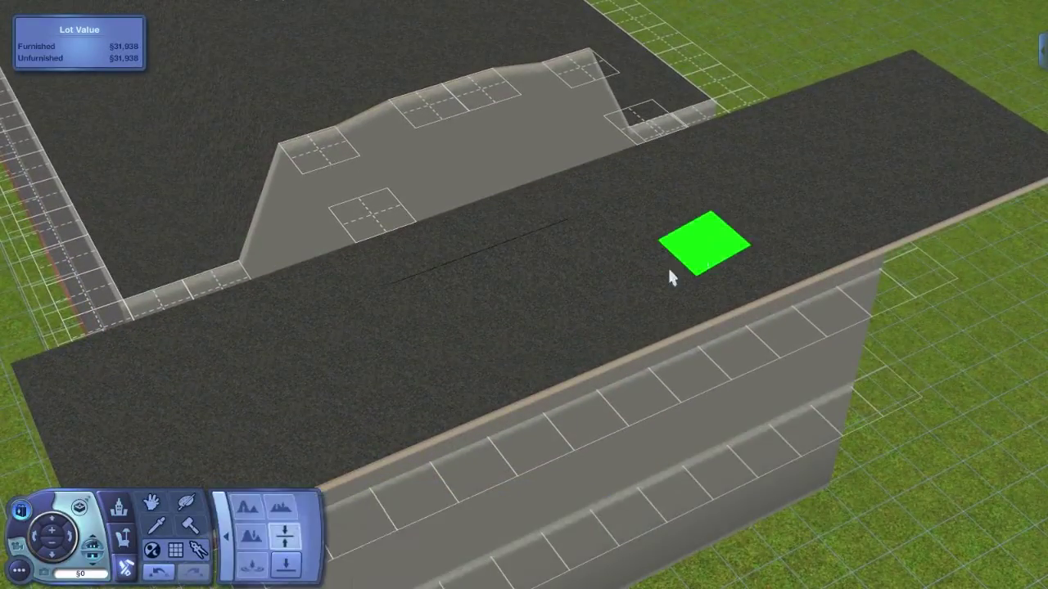
drag(568, 335, 266, 462)
scroll(363, 199, up, 3)
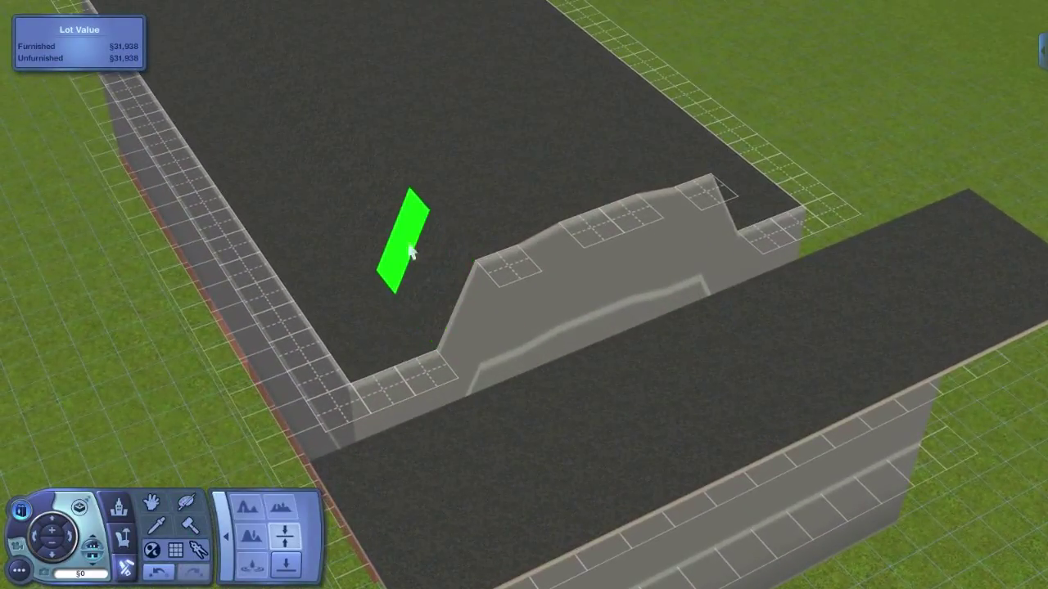
Level the next strip outward on each side of the roof to the lowered platform's height, along the building's full length
drag(543, 391, 236, 42)
drag(333, 121, 353, 135)
drag(716, 222, 595, 271)
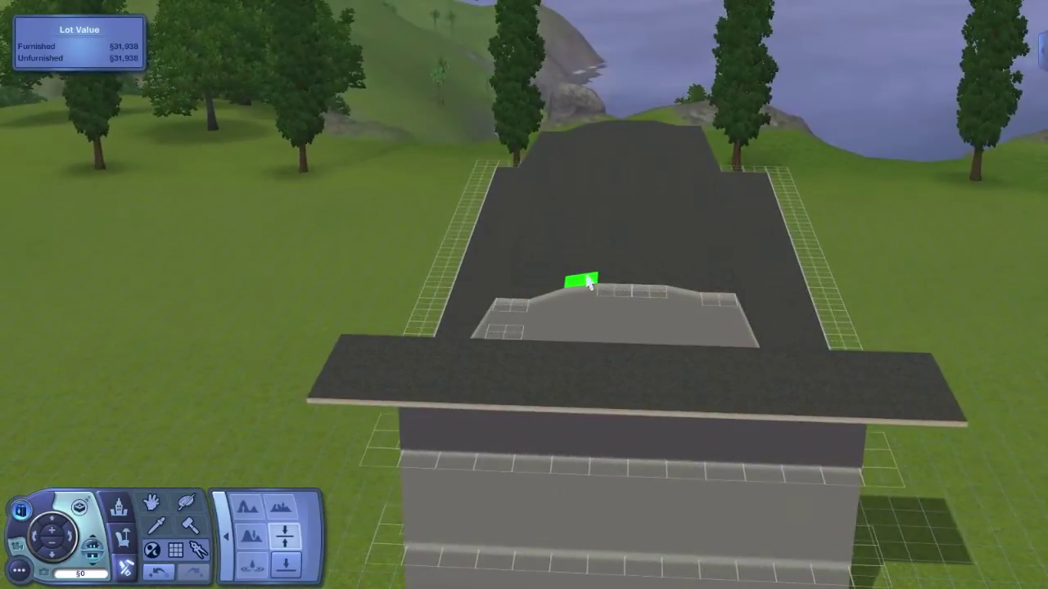
click(705, 300)
drag(705, 301, 699, 292)
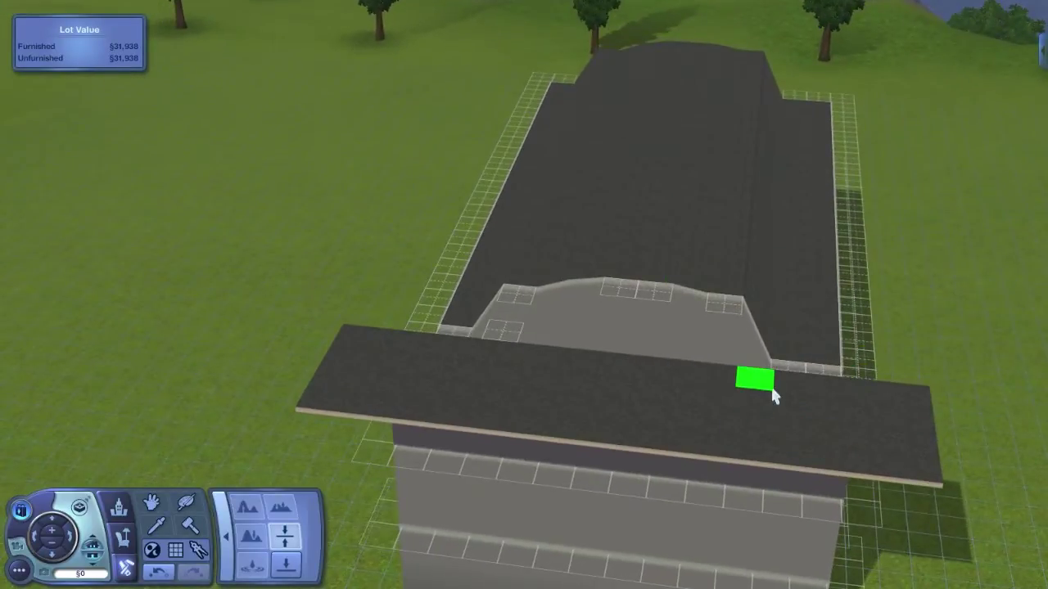
drag(774, 396, 775, 93)
drag(771, 141, 773, 145)
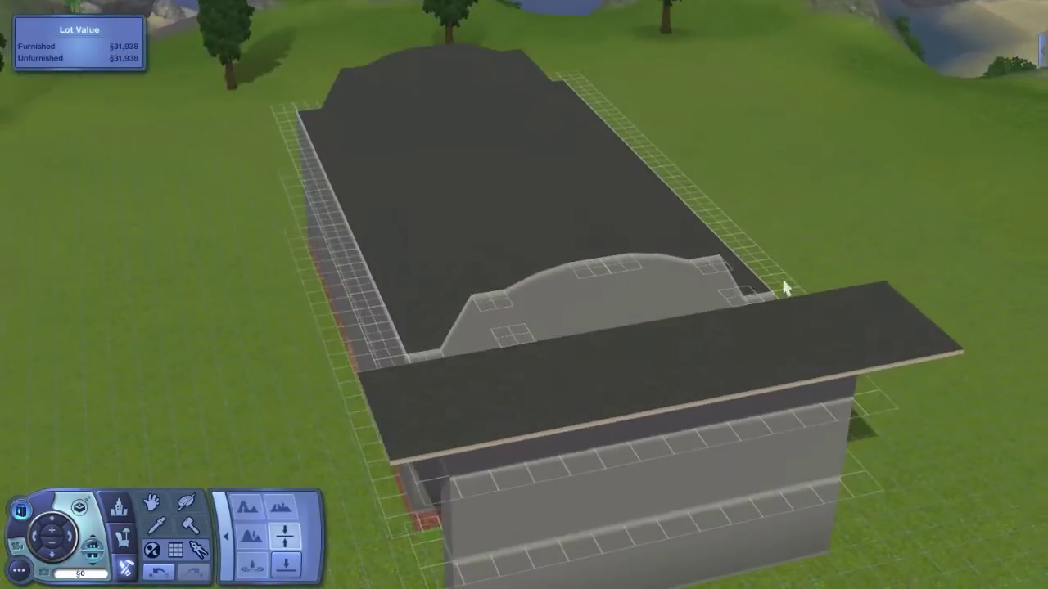
Place three one-tile-wide stairs in a row on the front platform to lower a tile by three stair heights
scroll(522, 481, up, 3)
scroll(522, 481, down, 3)
click(226, 537)
scroll(786, 318, up, 2)
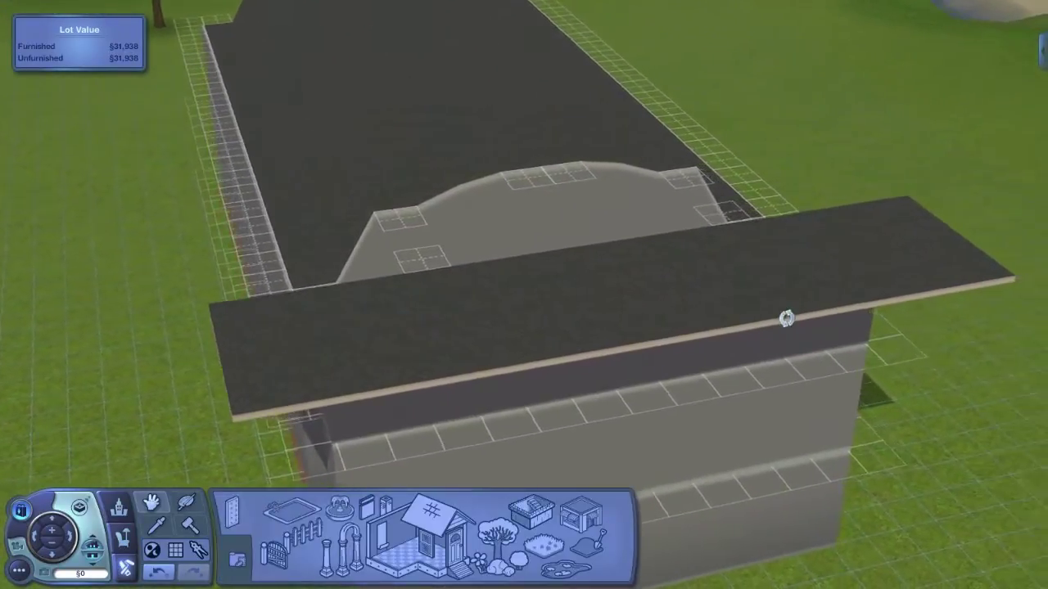
drag(786, 319, 789, 320)
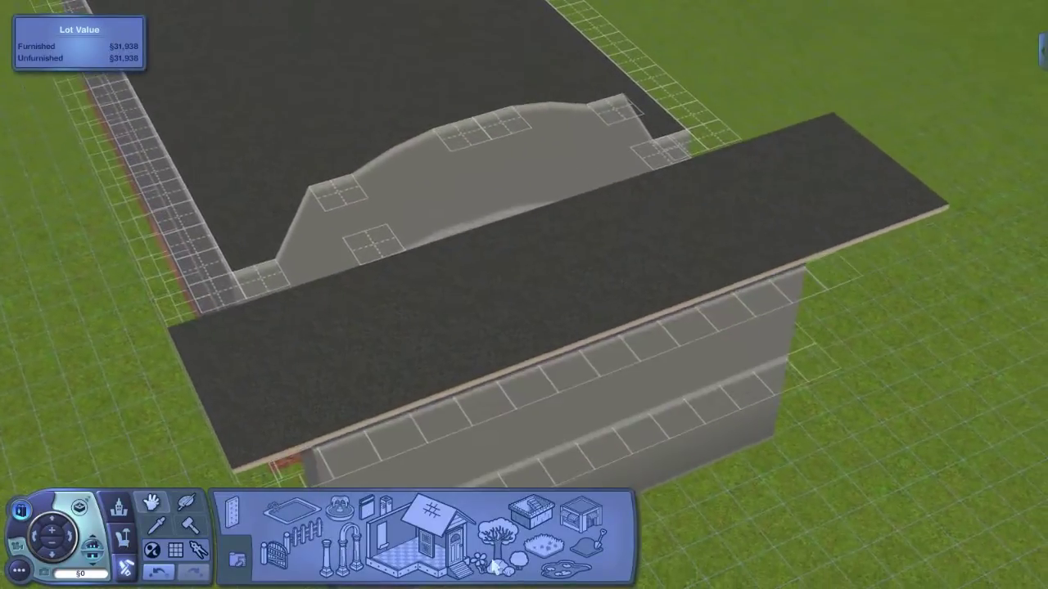
click(473, 565)
scroll(508, 311, up, 3)
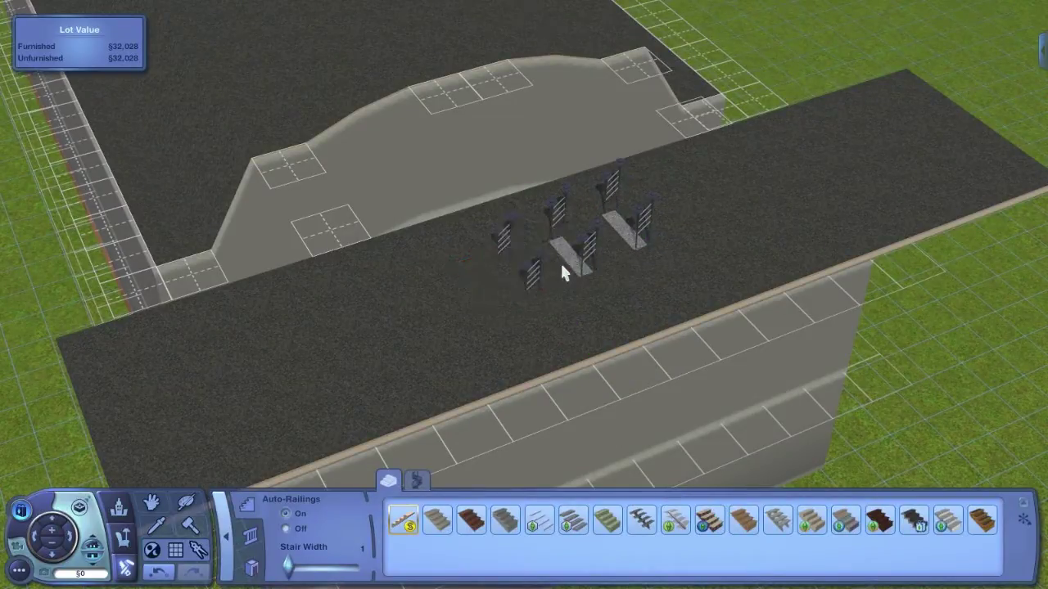
click(560, 261)
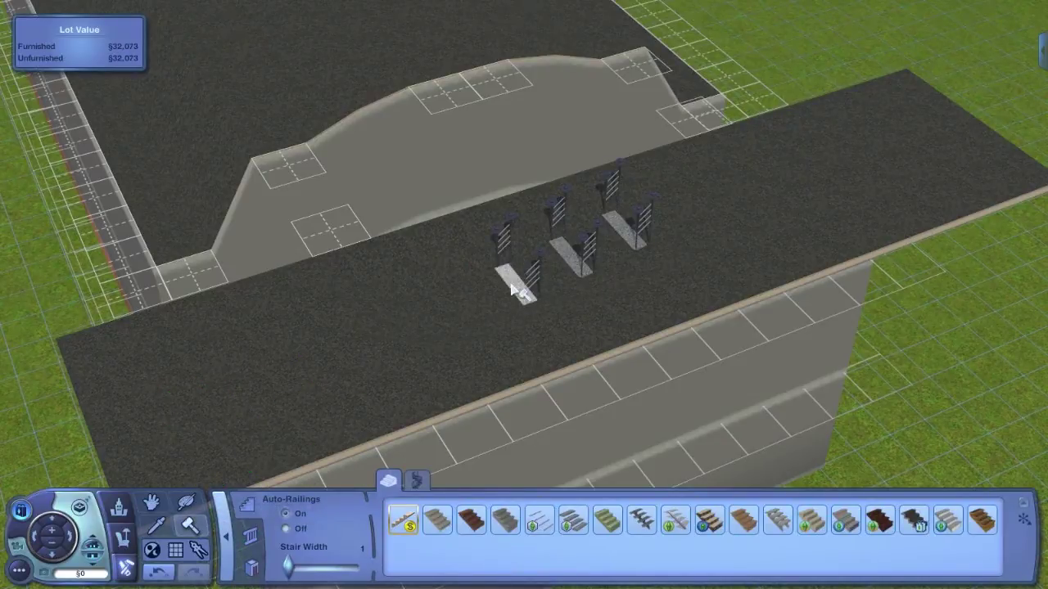
Demolish the three stairs on the front platform with the sledgehammer
key(Delete)
click(567, 257)
click(620, 229)
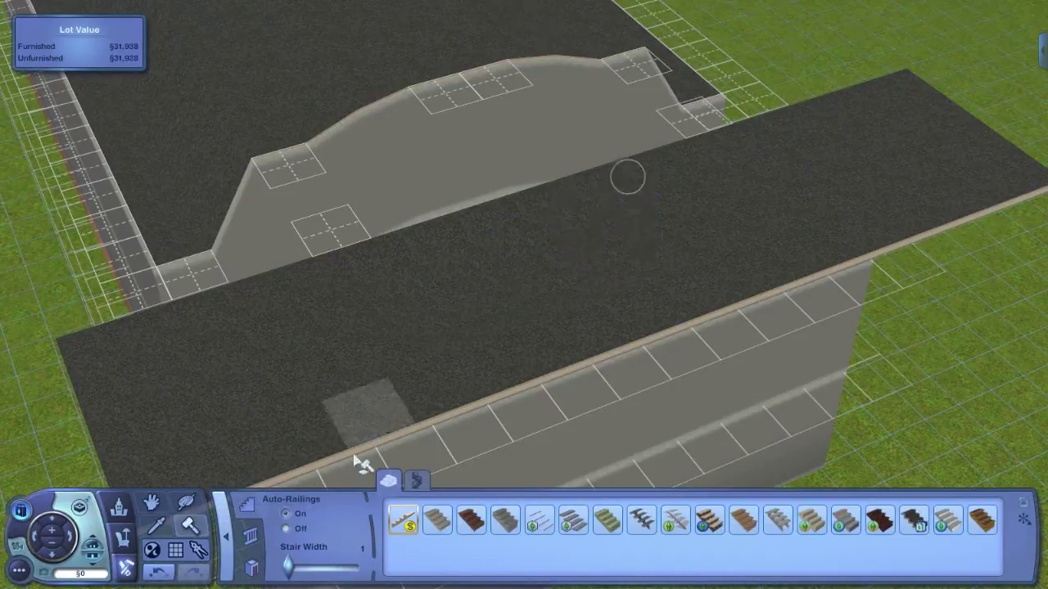
Level the platform's entire 4x16 surface down from the newly lowered tile with the Level Terrain tool
click(227, 537)
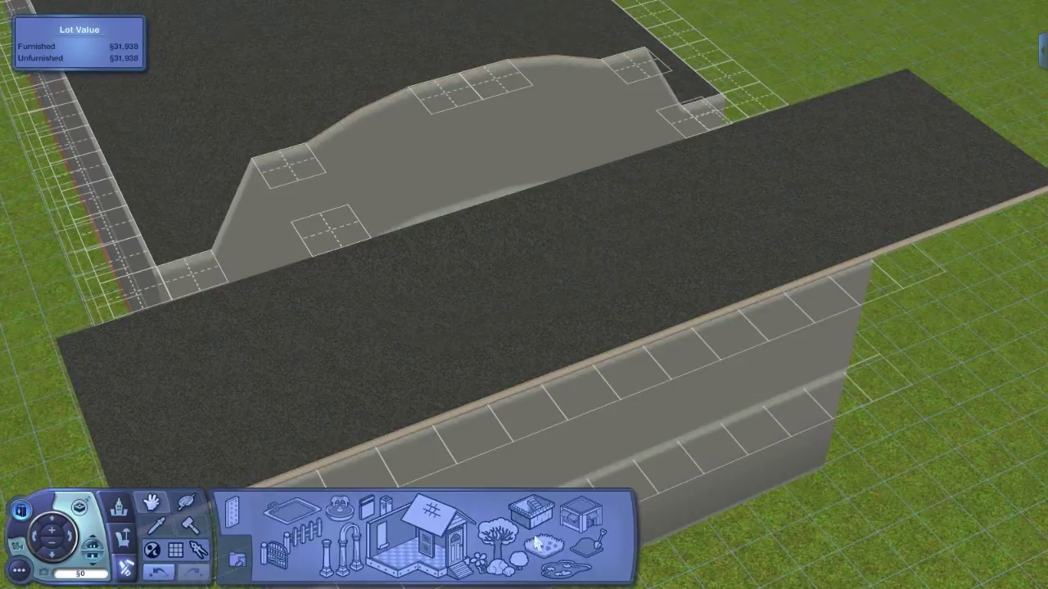
click(598, 547)
click(284, 536)
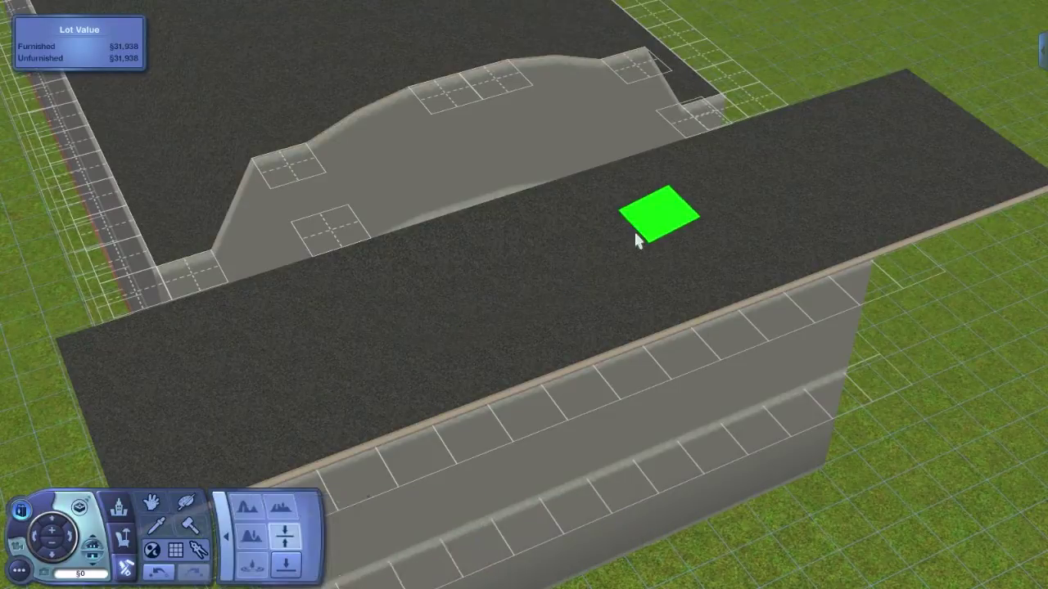
mouse_move(485, 307)
mouse_down()
mouse_move(870, 95)
mouse_move(900, 94)
mouse_up()
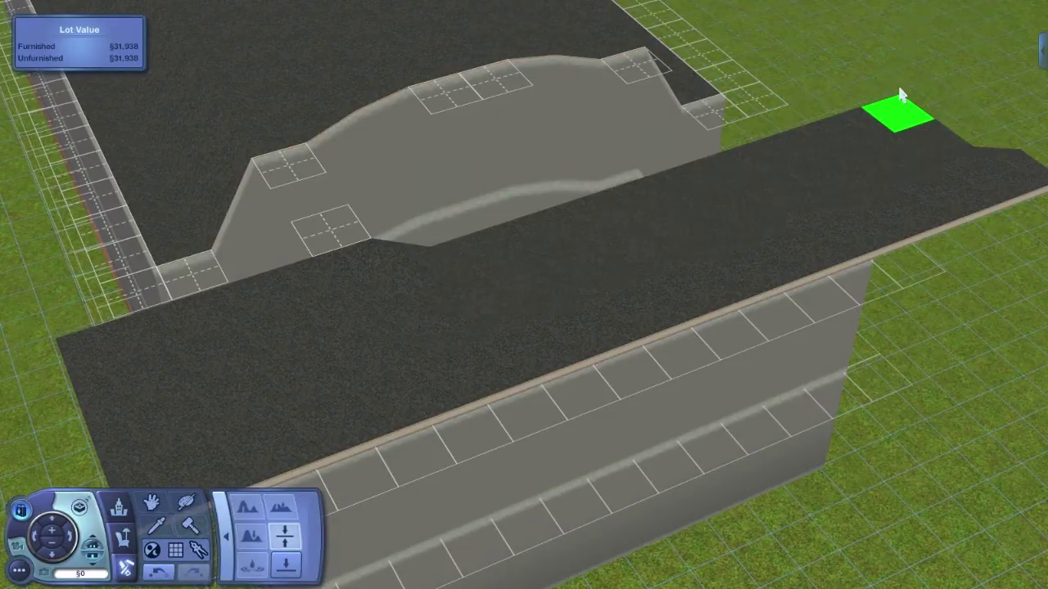
scroll(835, 188, down, 3)
drag(890, 140, 348, 403)
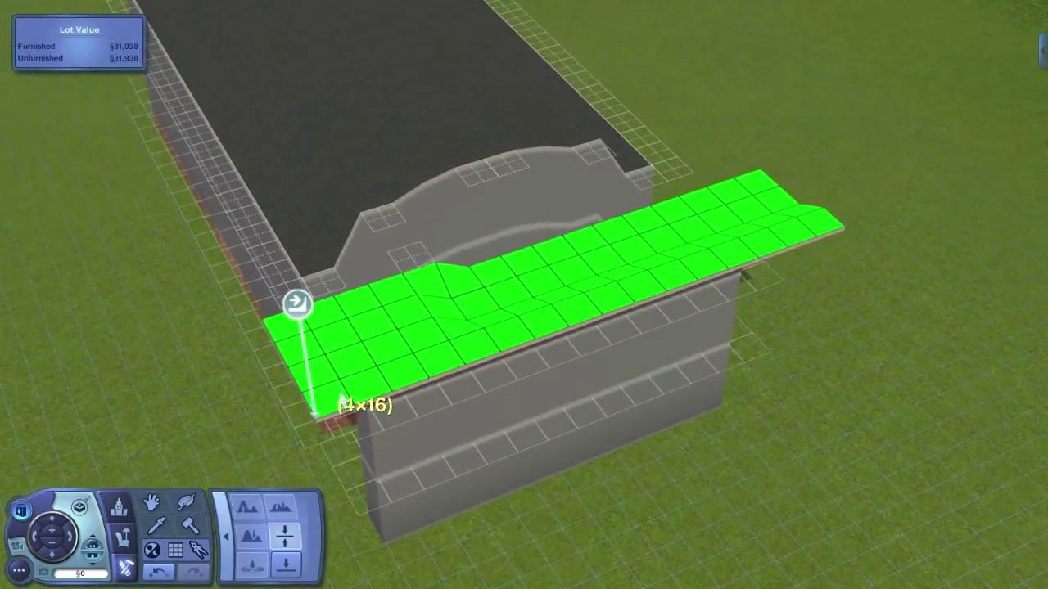
key(Left)
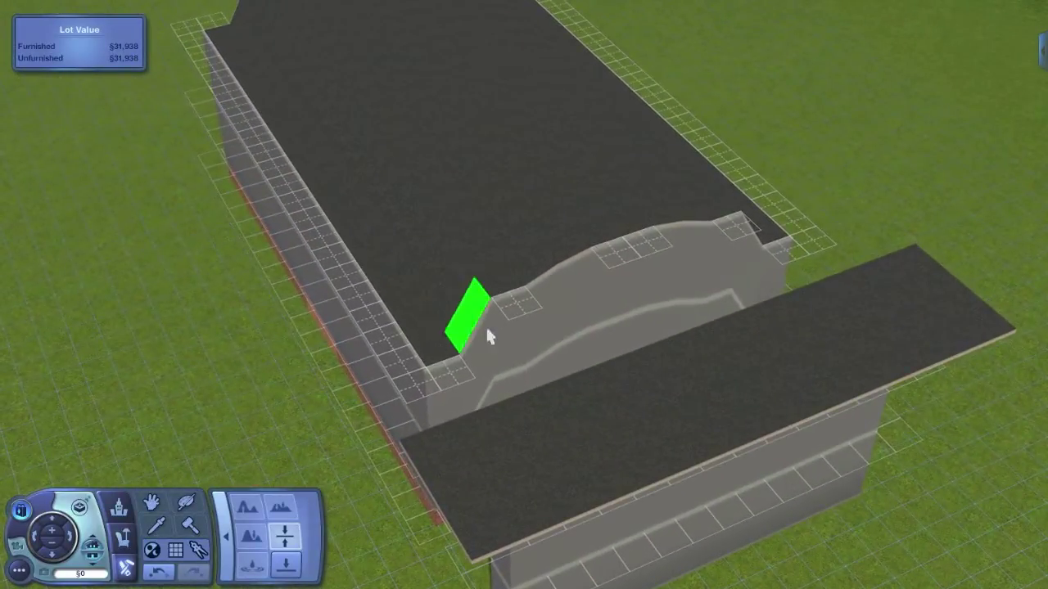
Level the next outer roof strip on both sides to the platform's new height, from the platform to the far end
drag(547, 417, 239, 18)
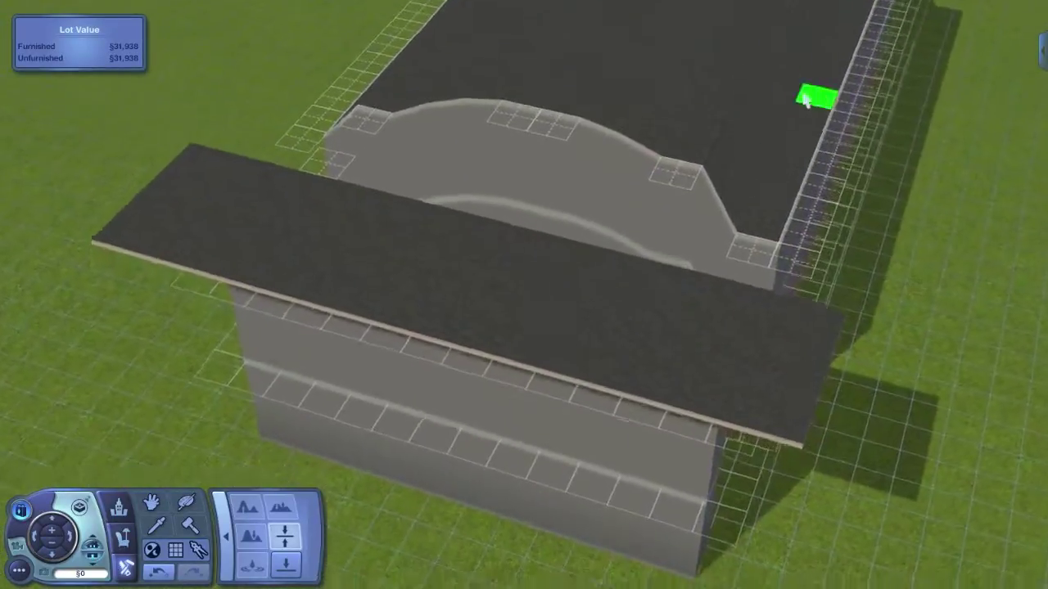
mouse_move(603, 250)
mouse_down()
mouse_move(697, 71)
mouse_move(747, 25)
mouse_up()
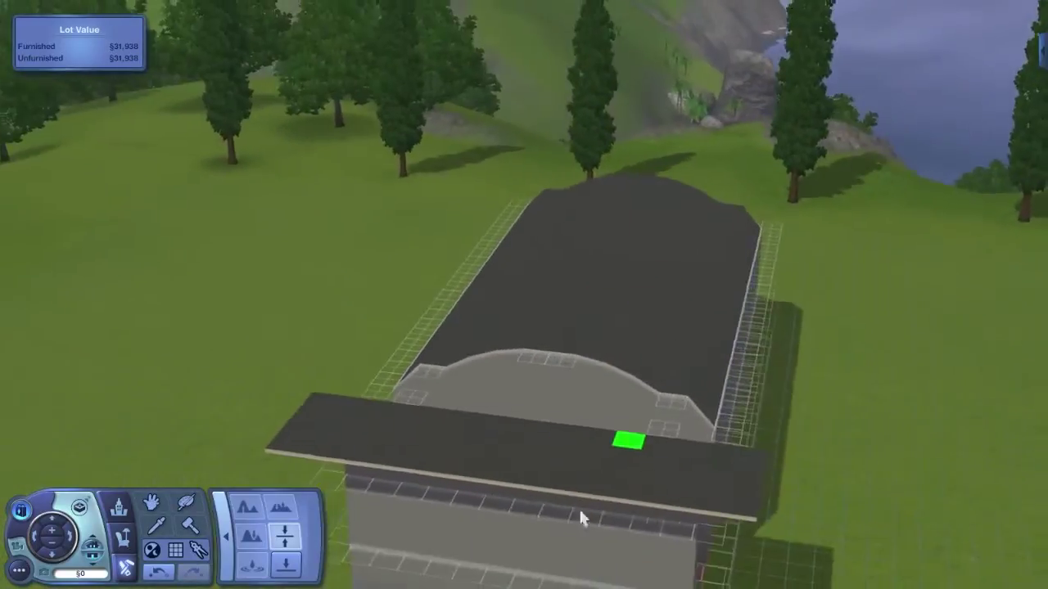
drag(570, 348, 621, 373)
Place four consecutive one-tile-wide stairs on the front platform to lower a tile, and demolish them with the sledgehammer
scroll(491, 368, up, 3)
drag(489, 370, 401, 480)
click(226, 537)
click(471, 566)
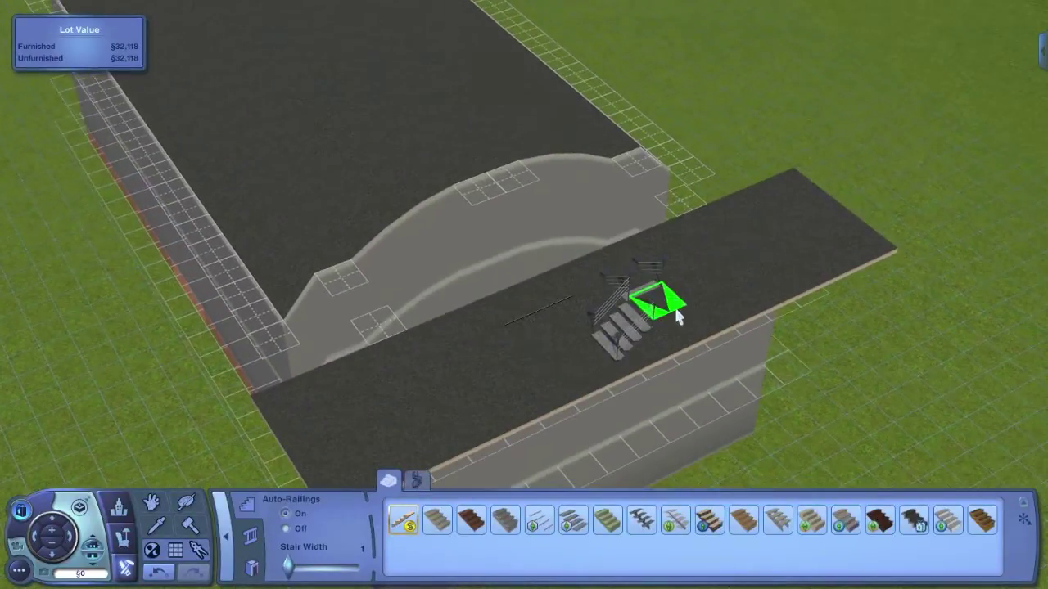
click(676, 318)
scroll(484, 474, up, 3)
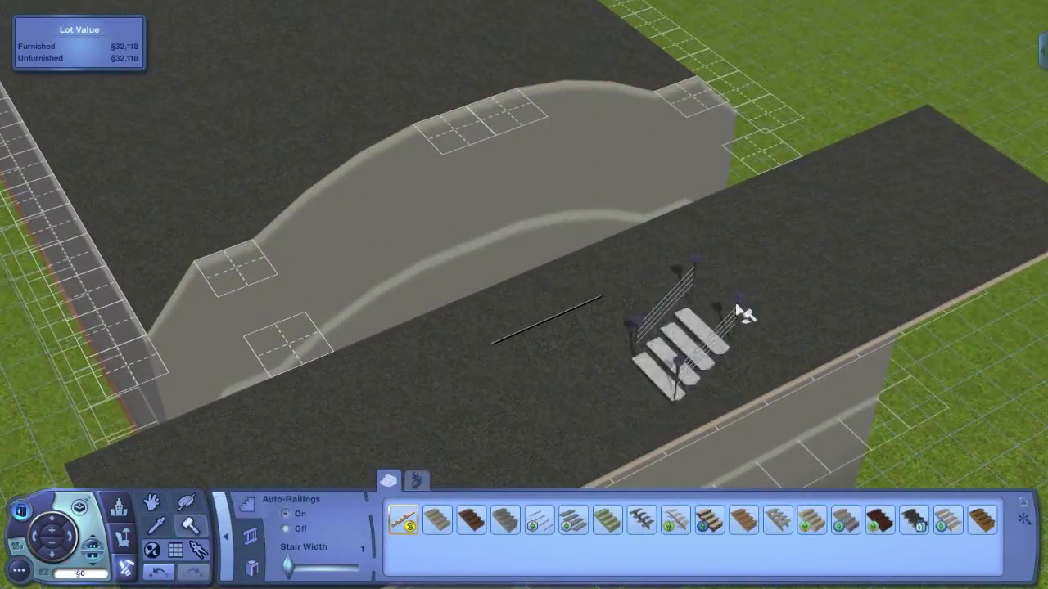
scroll(695, 327, down, 3)
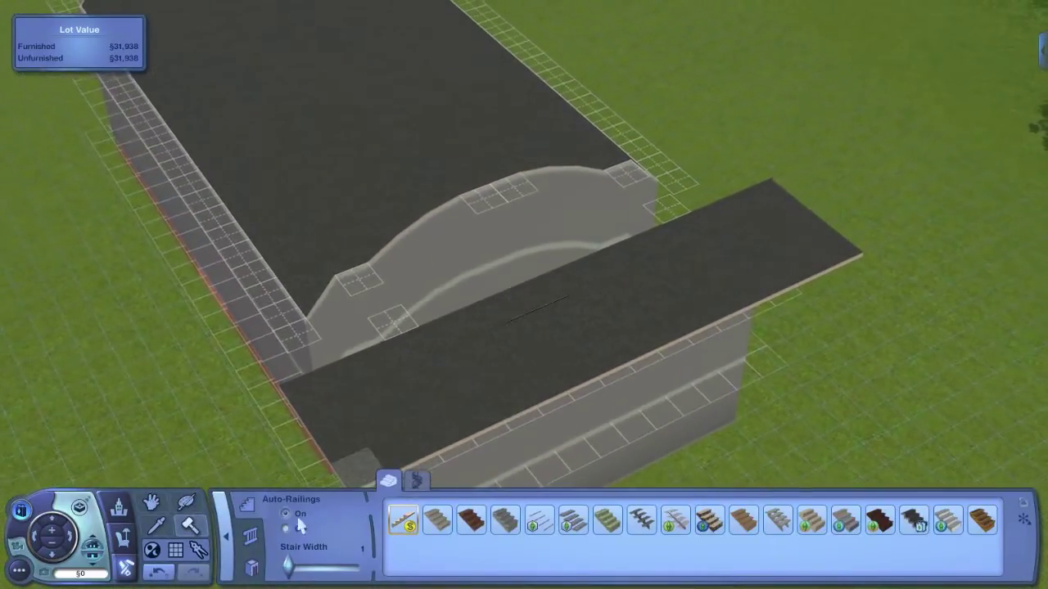
Lower the whole front platform again by levelling its surface from the lowered tile with the Level Terrain tool
click(230, 536)
click(596, 555)
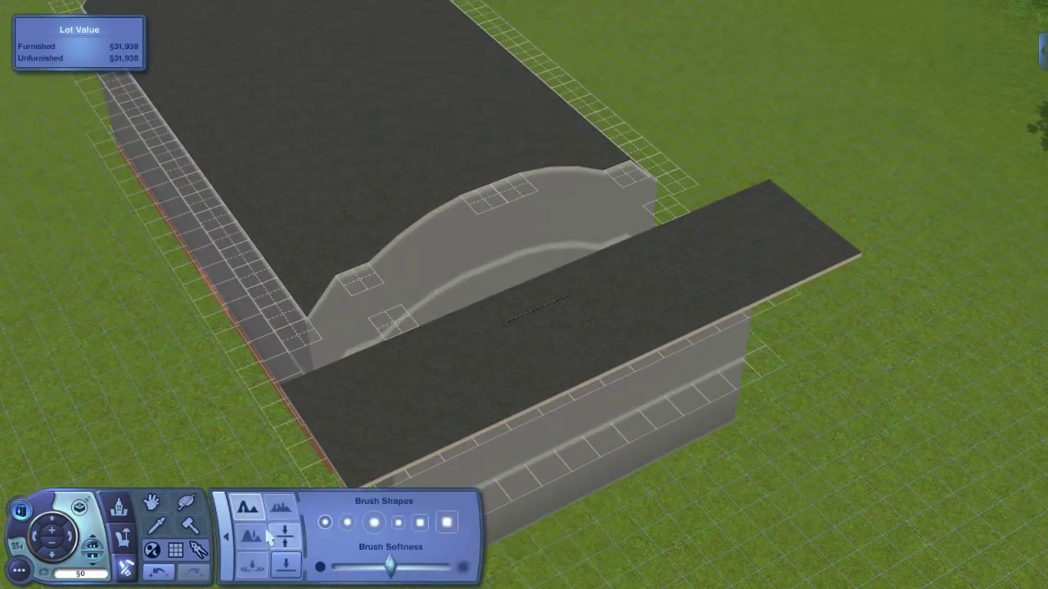
mouse_move(575, 356)
mouse_down()
mouse_move(771, 198)
mouse_move(768, 215)
mouse_up()
drag(659, 328, 332, 381)
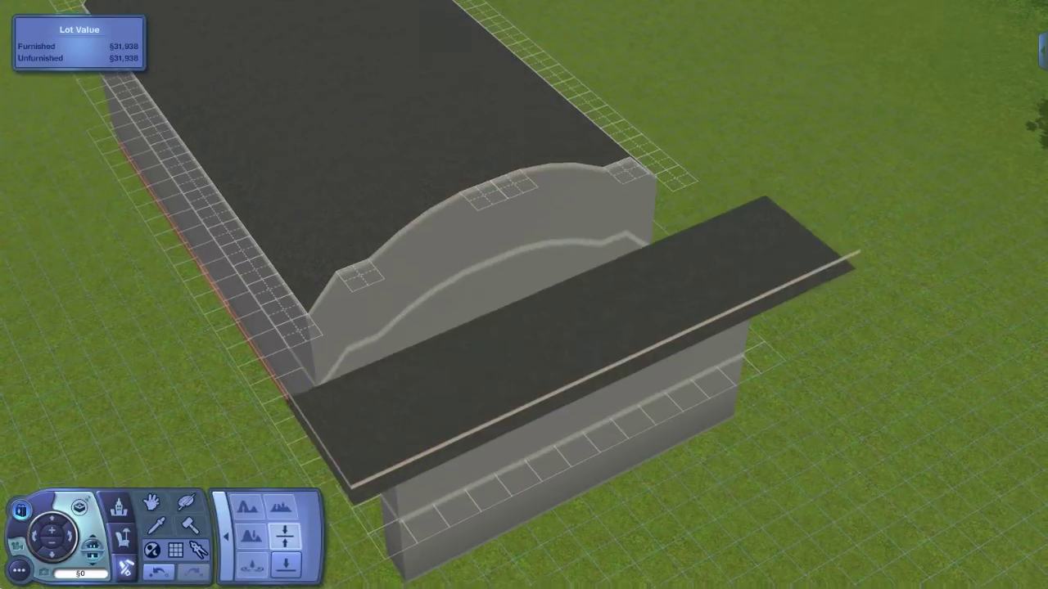
Raise four small mounds on the lawn beside the building with the smallest round terrain brush, and select the Level Terrain tool
key(Left)
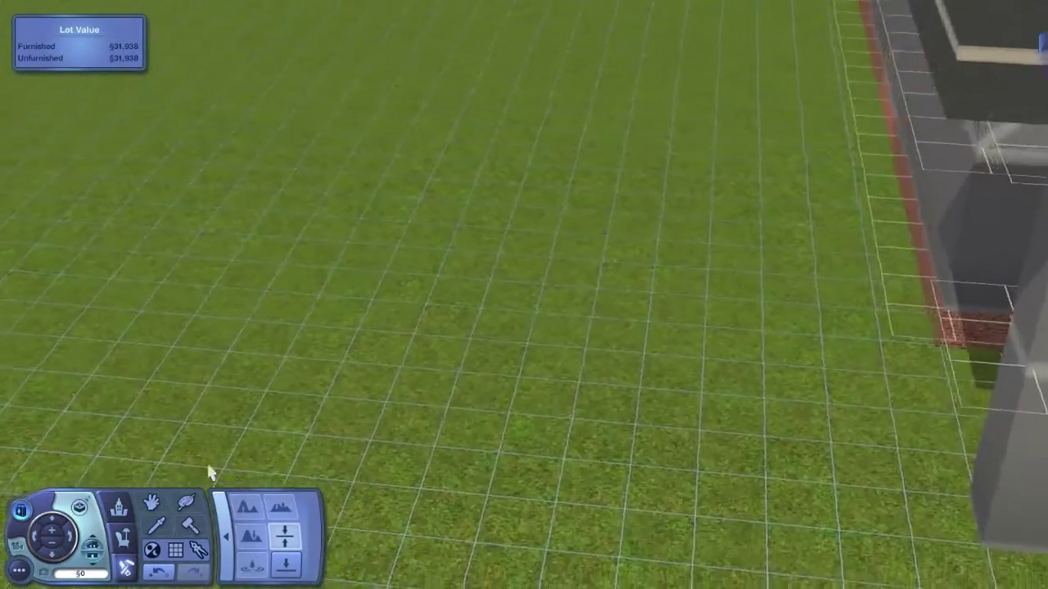
click(247, 507)
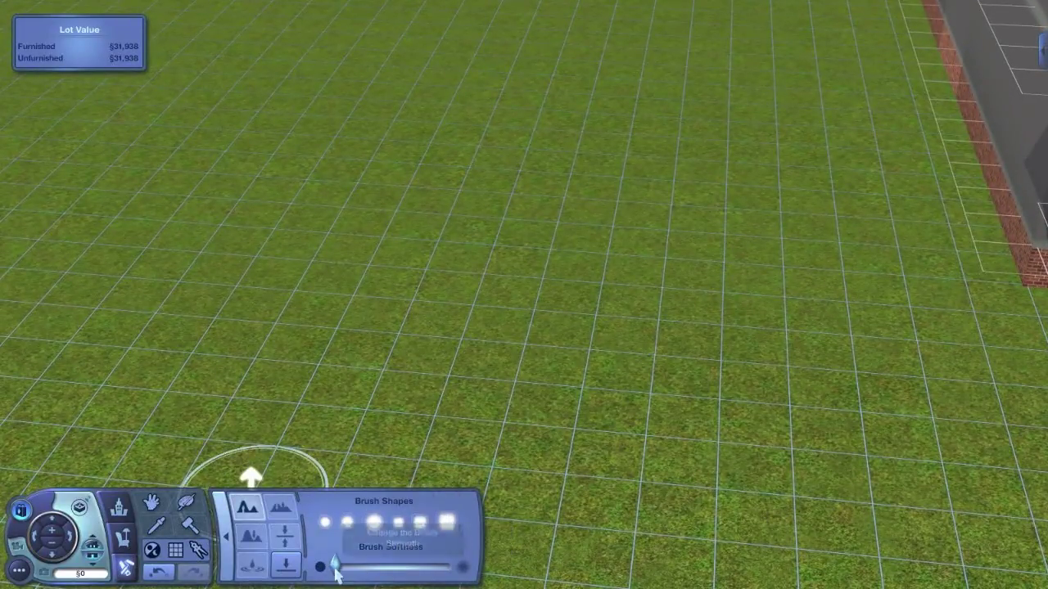
click(452, 240)
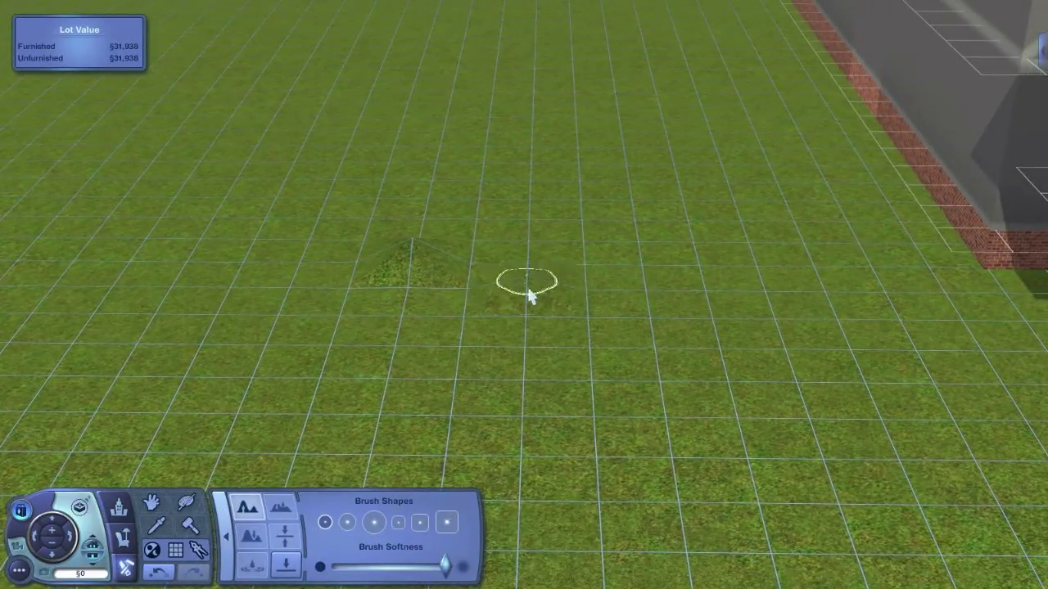
click(573, 320)
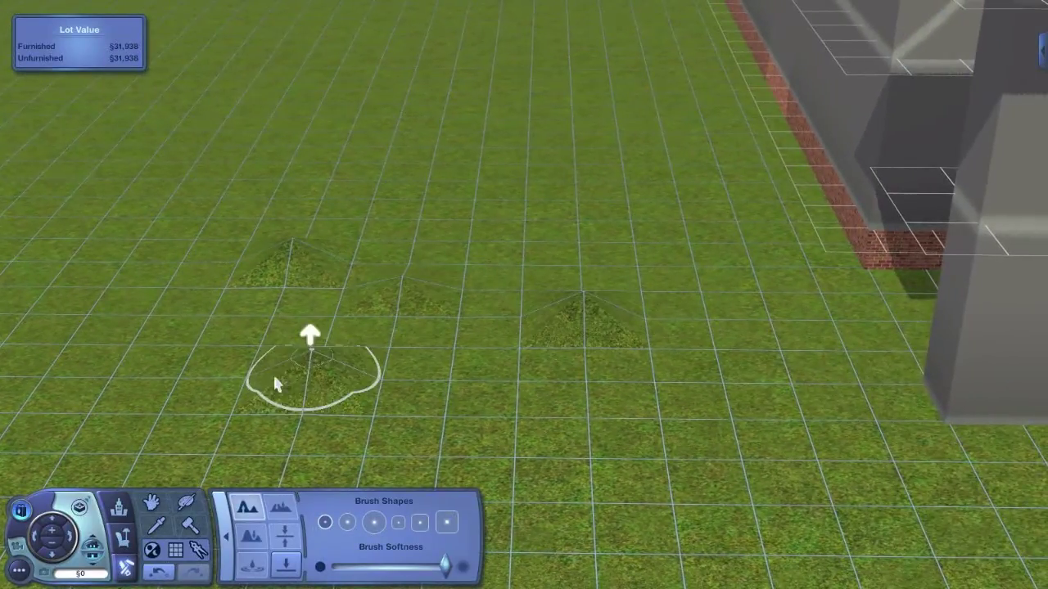
click(282, 541)
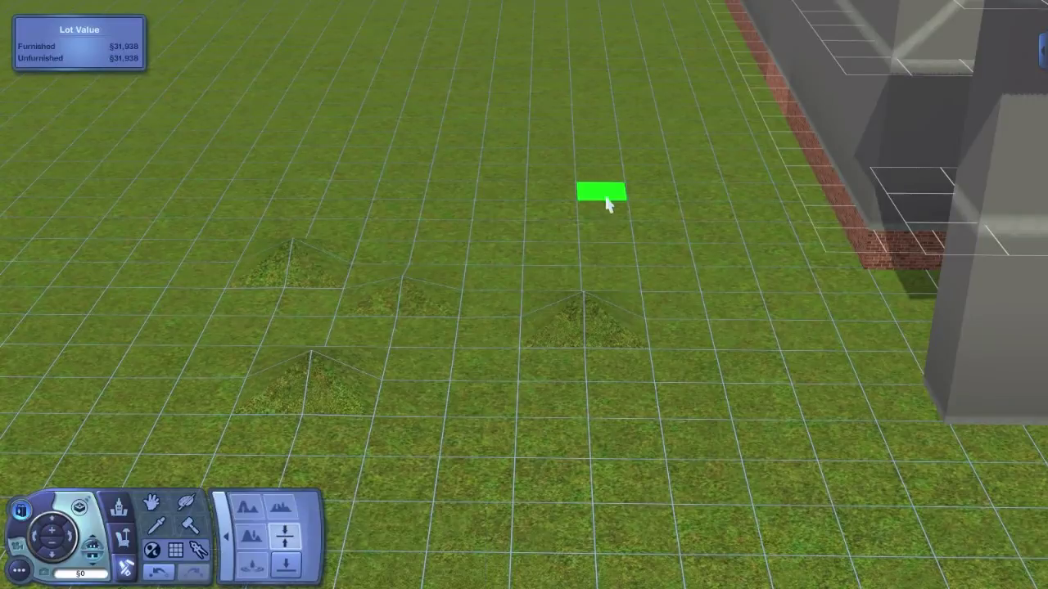
Flatten the four lawn mounds beside the building to the surrounding ground height with the Level Terrain tool
drag(649, 217, 3, 423)
scroll(661, 328, down, 5)
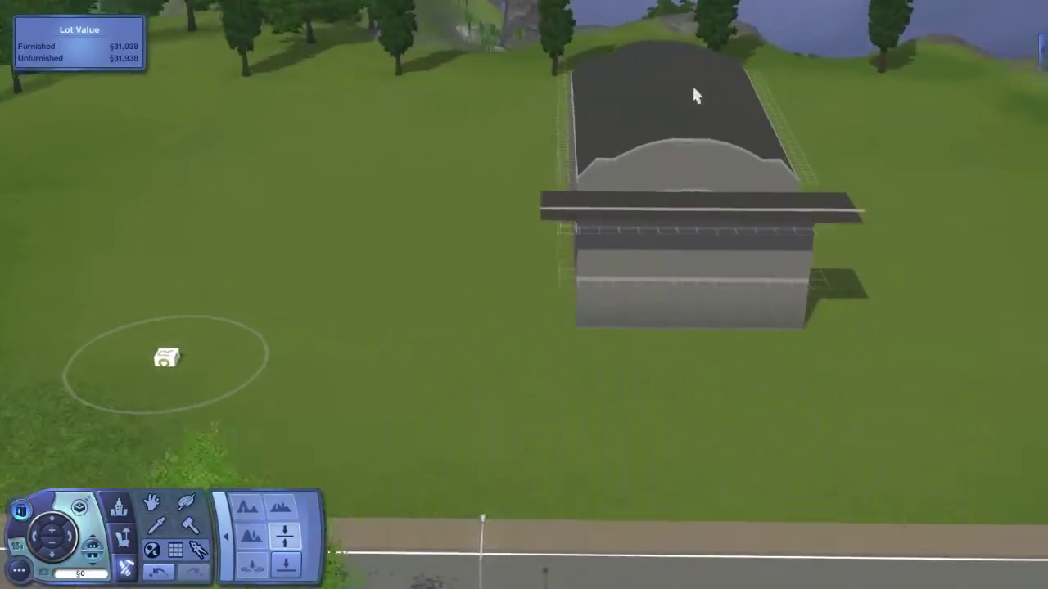
Level the roof's current edge strip on both long sides to the lowered platform's height, through to the far end
scroll(681, 115, up, 4)
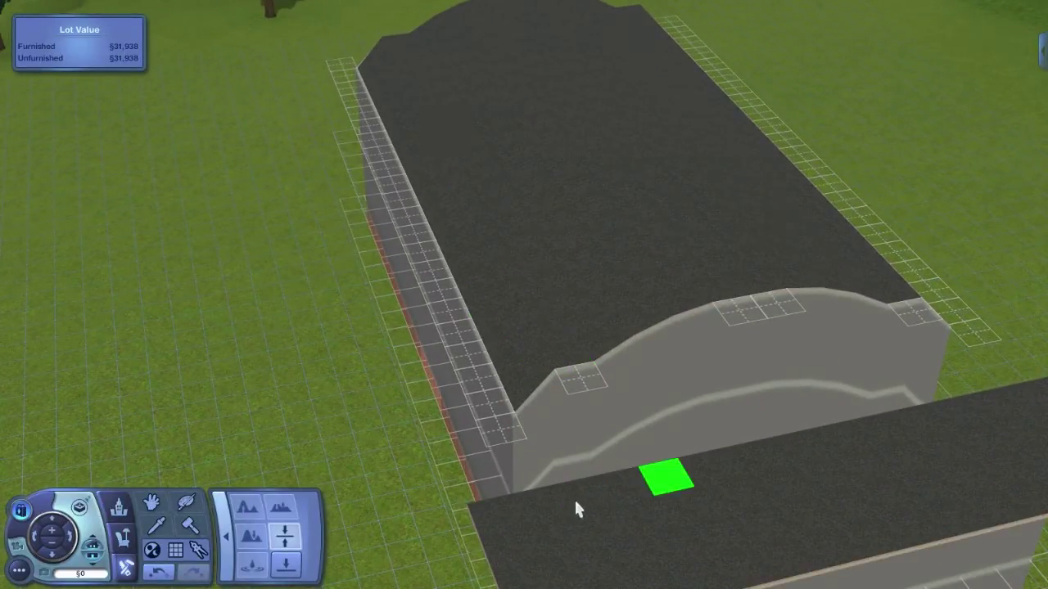
scroll(392, 117, down, 5)
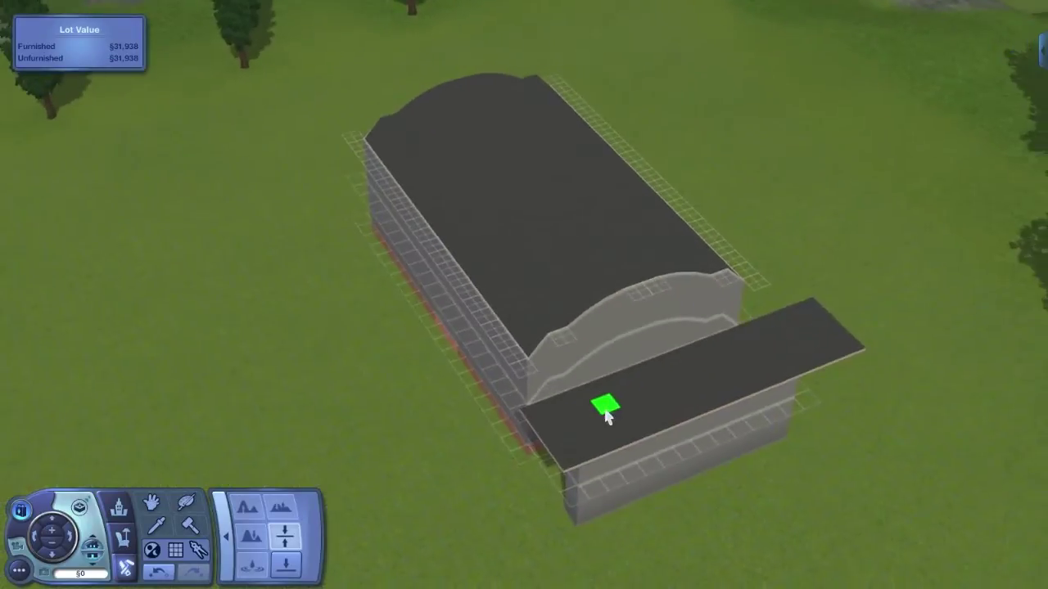
drag(459, 250, 402, 144)
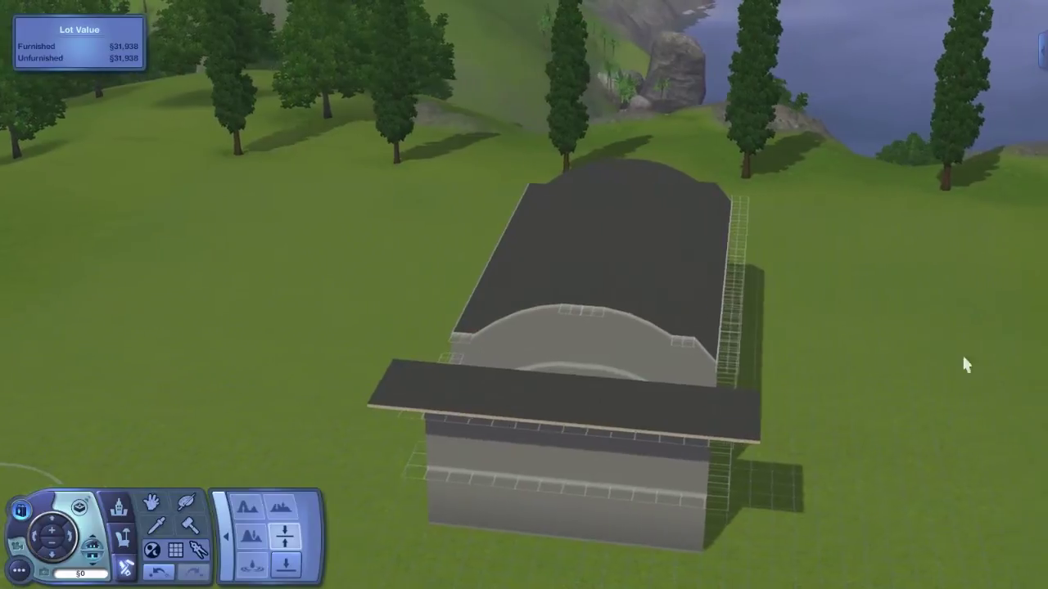
drag(611, 419, 582, 457)
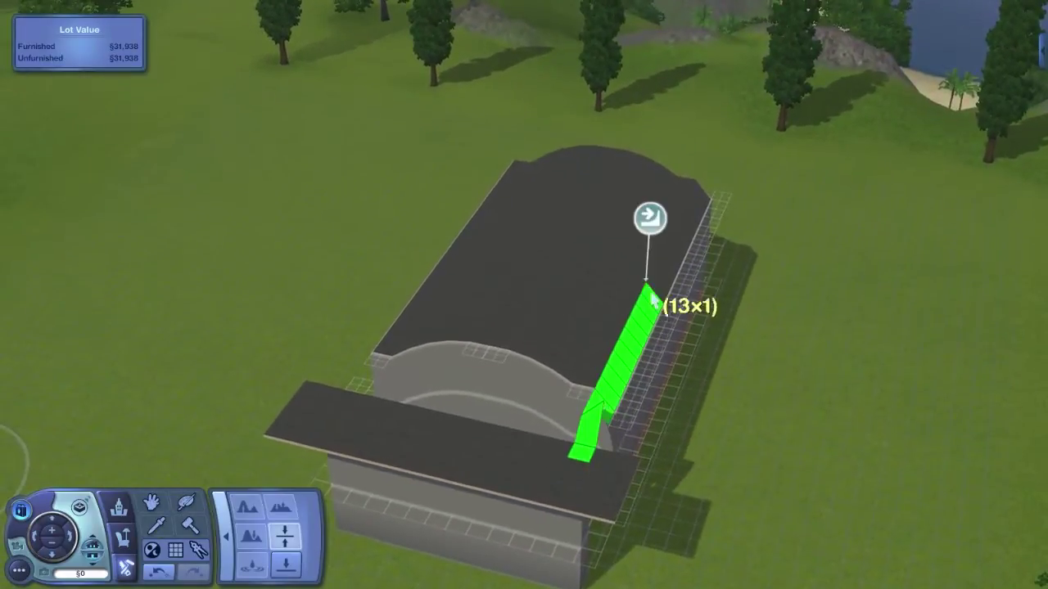
Sample the dark floor covering from the roof's front edge with the eyedropper
scroll(311, 421, up, 4)
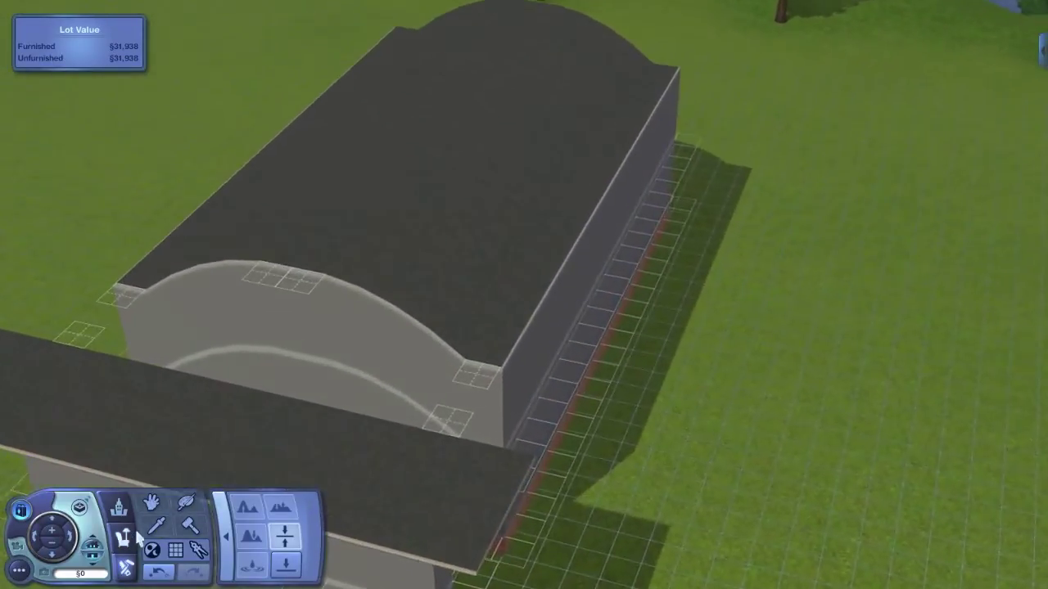
click(488, 357)
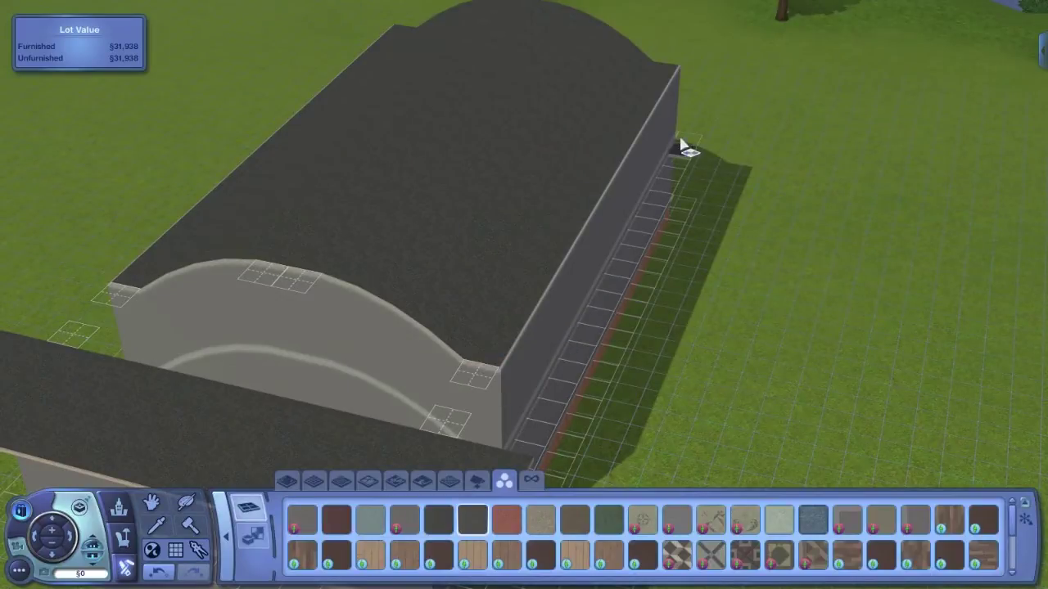
click(297, 216)
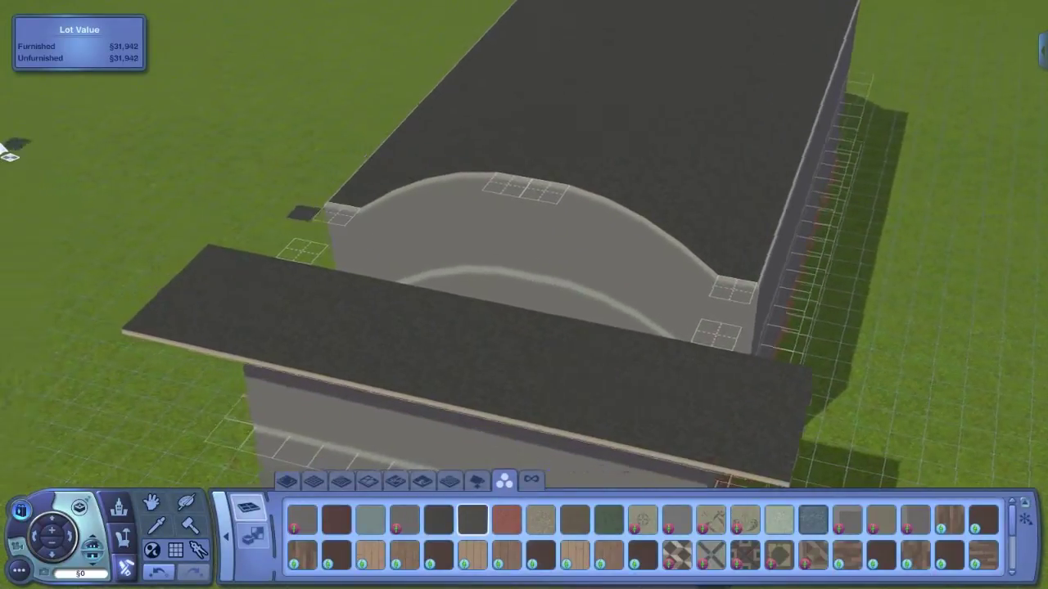
click(159, 576)
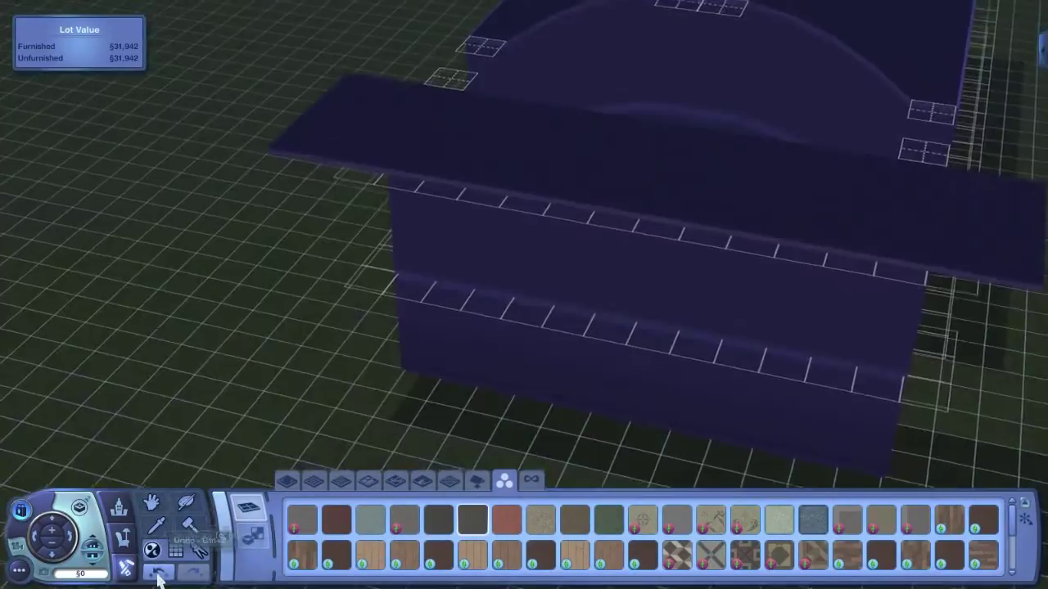
click(158, 575)
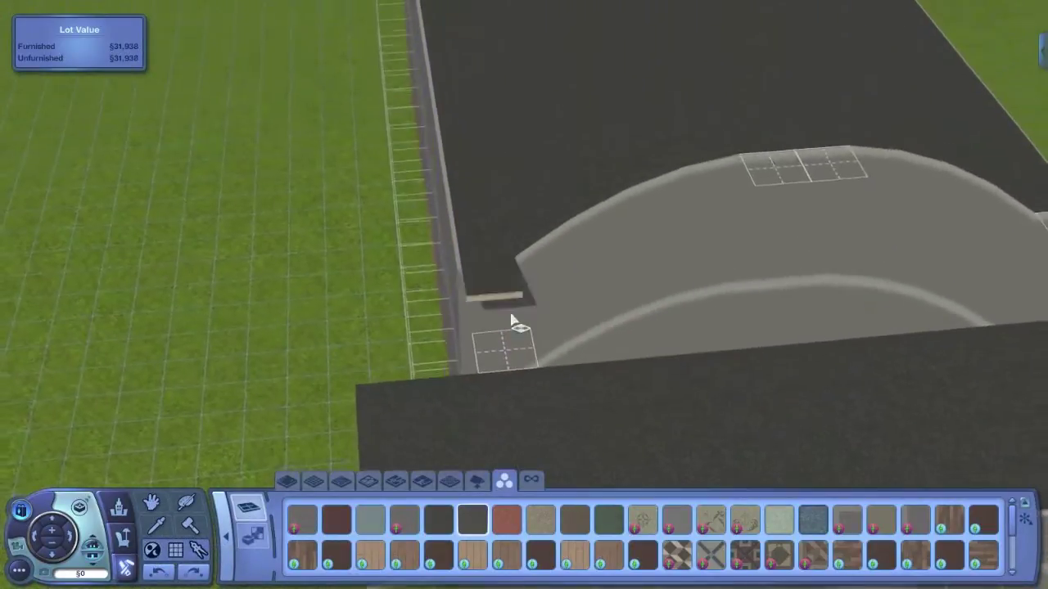
Extend the roof floor outward along its left long side with a one-tile-wide strip of the same dark floor covering
click(491, 347)
click(444, 337)
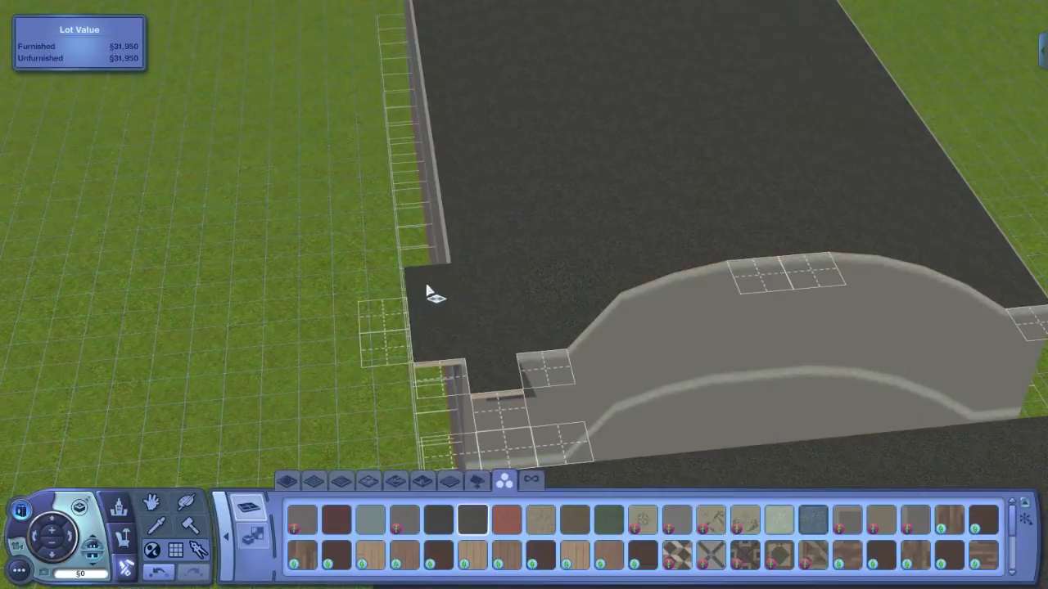
scroll(478, 275, down, 4)
drag(477, 274, 456, 53)
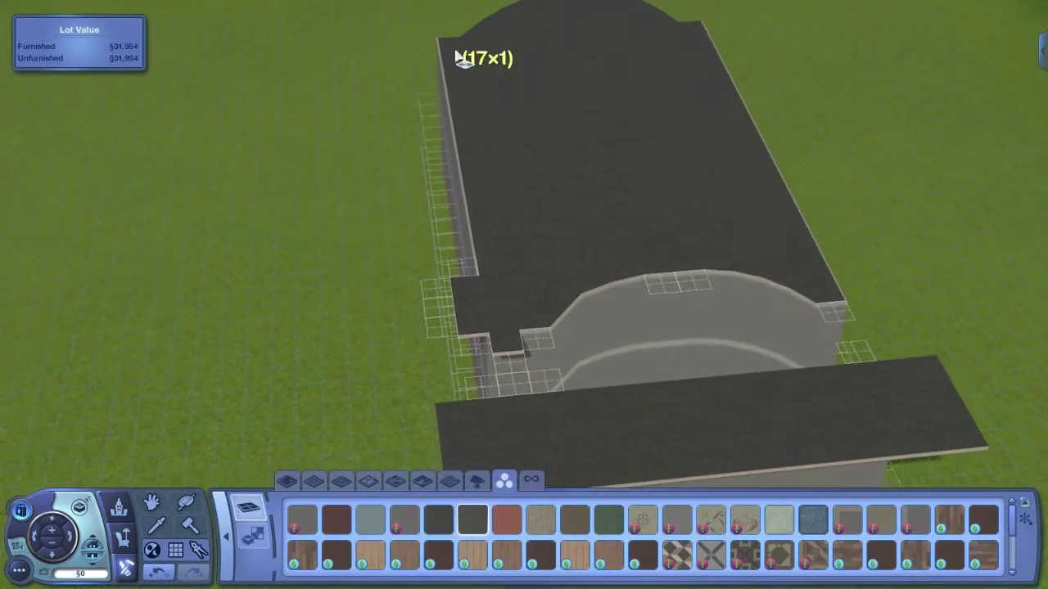
drag(465, 269, 465, 269)
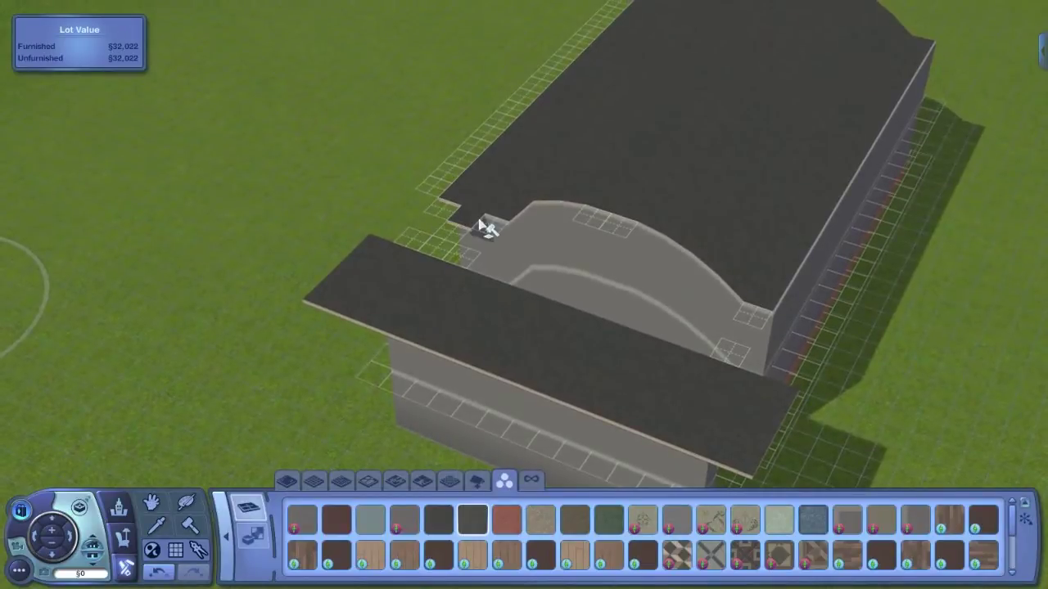
Add a matching one-tile-wide strip of dark floor along the roof's right long side, up to the far end
drag(818, 280, 625, 343)
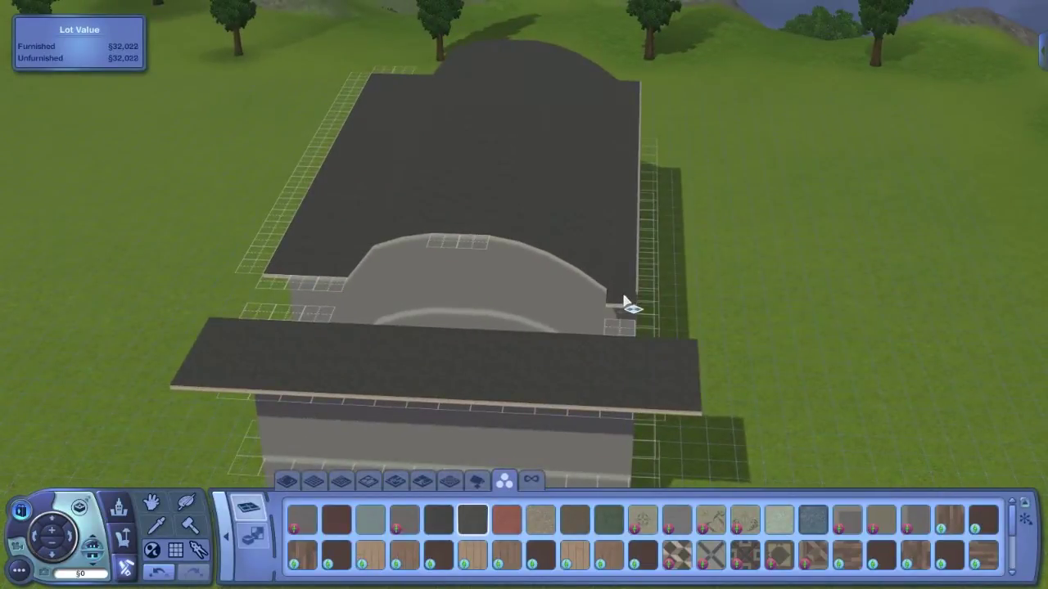
click(624, 300)
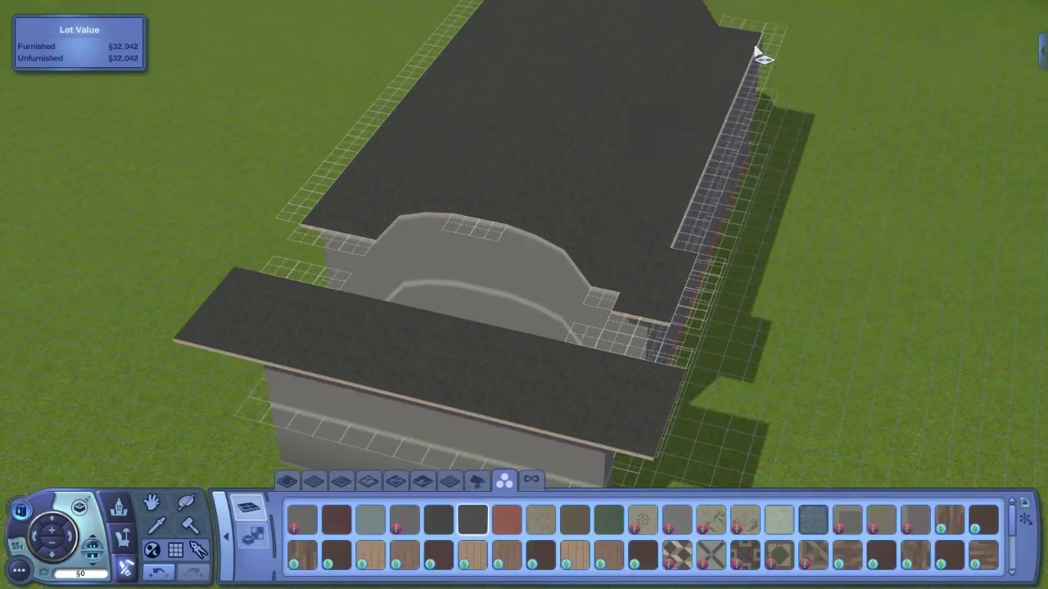
drag(758, 79, 681, 244)
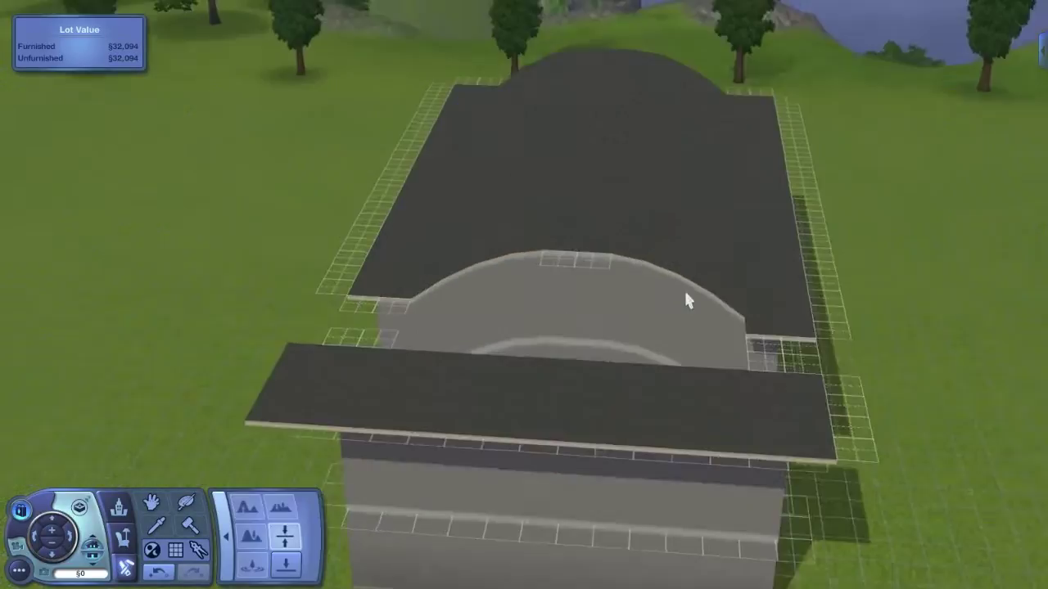
Place a descending run of one-tile-wide stairs on the front platform to lower a tile, and demolish them with the sledgehammer
drag(685, 292, 746, 322)
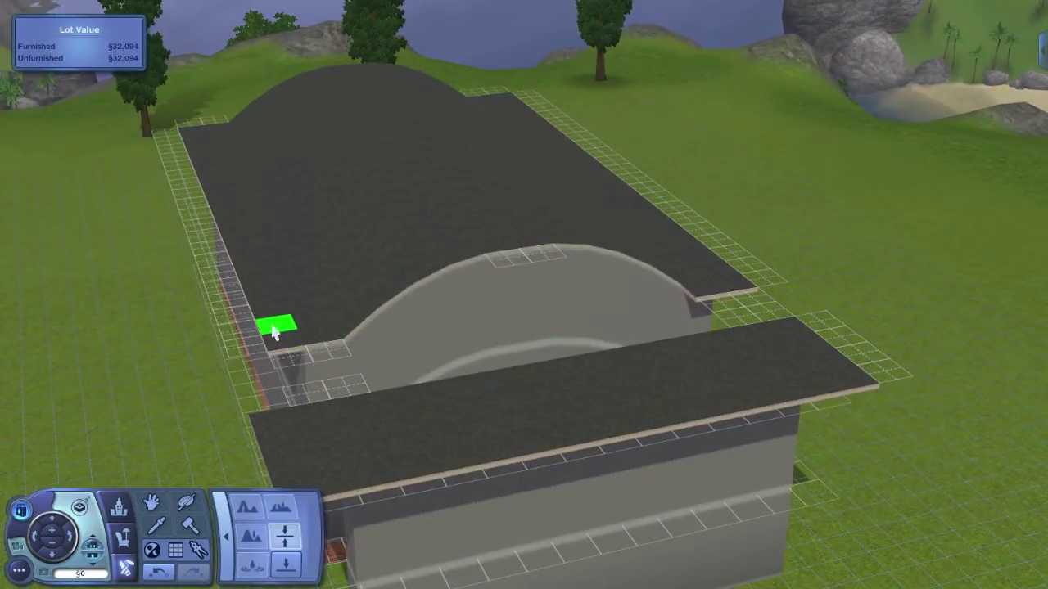
click(229, 536)
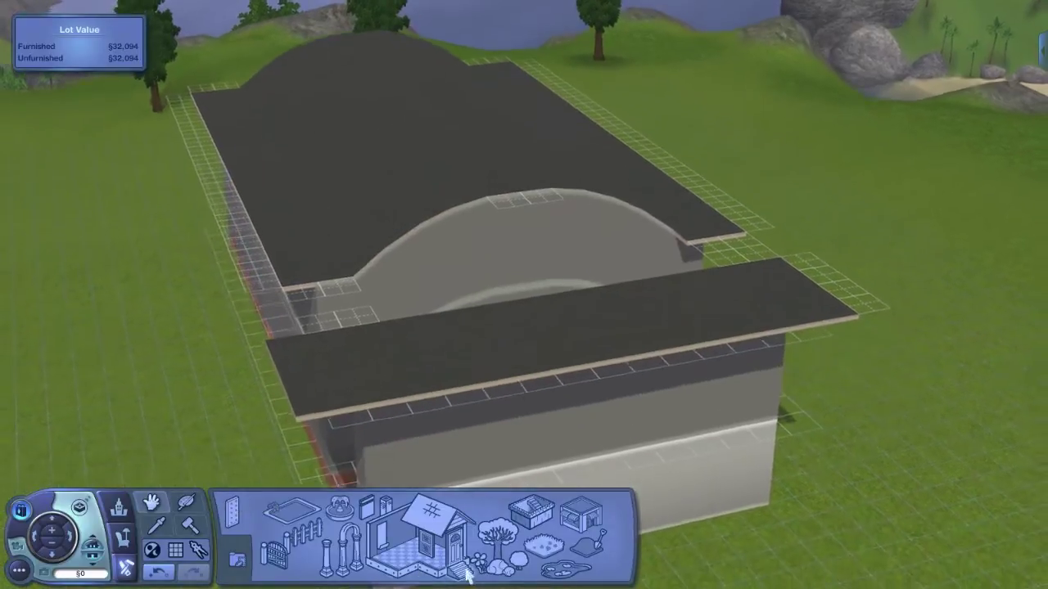
click(464, 568)
scroll(473, 380, up, 3)
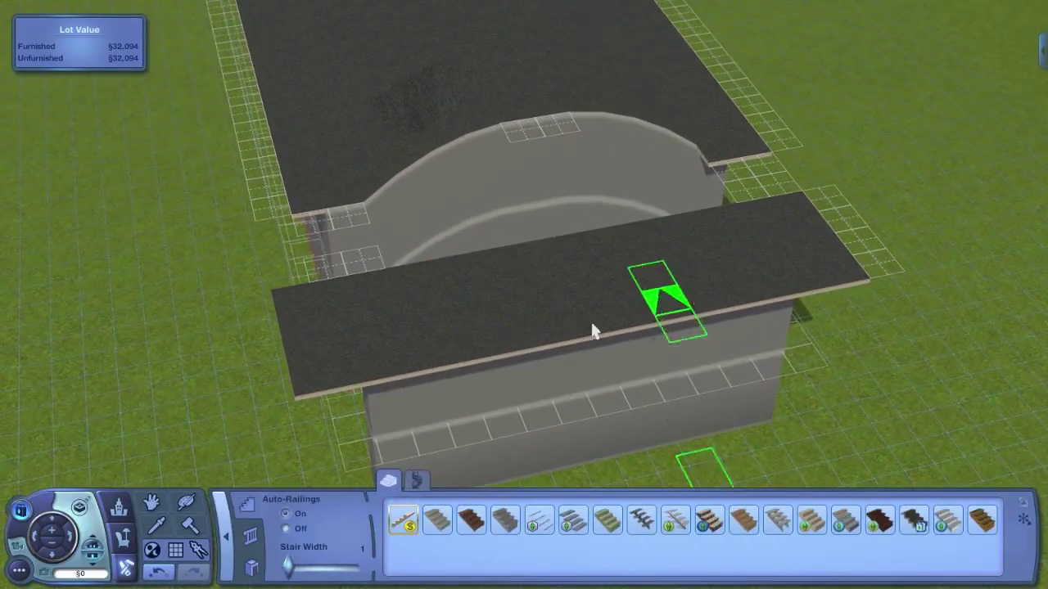
scroll(576, 274, up, 3)
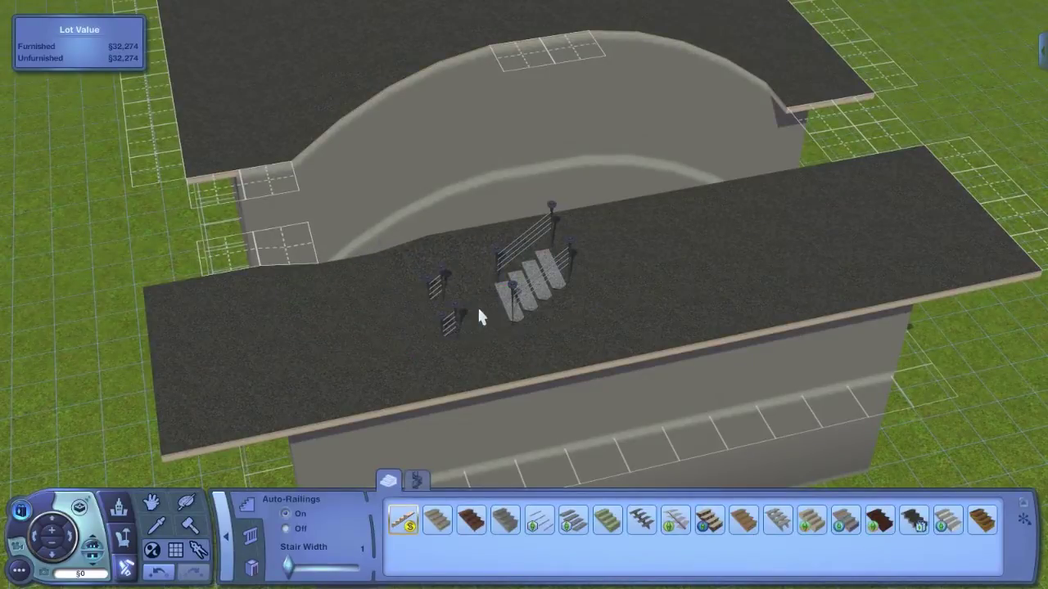
click(475, 312)
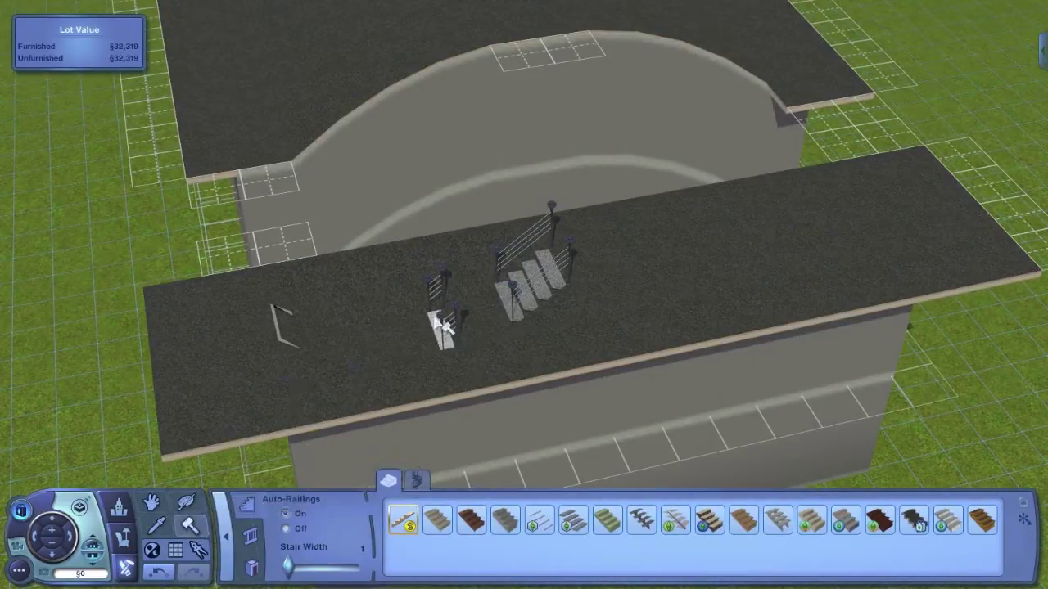
Level the entire front platform down to the tile lowered by the stairs, using the Level Terrain tool
click(226, 536)
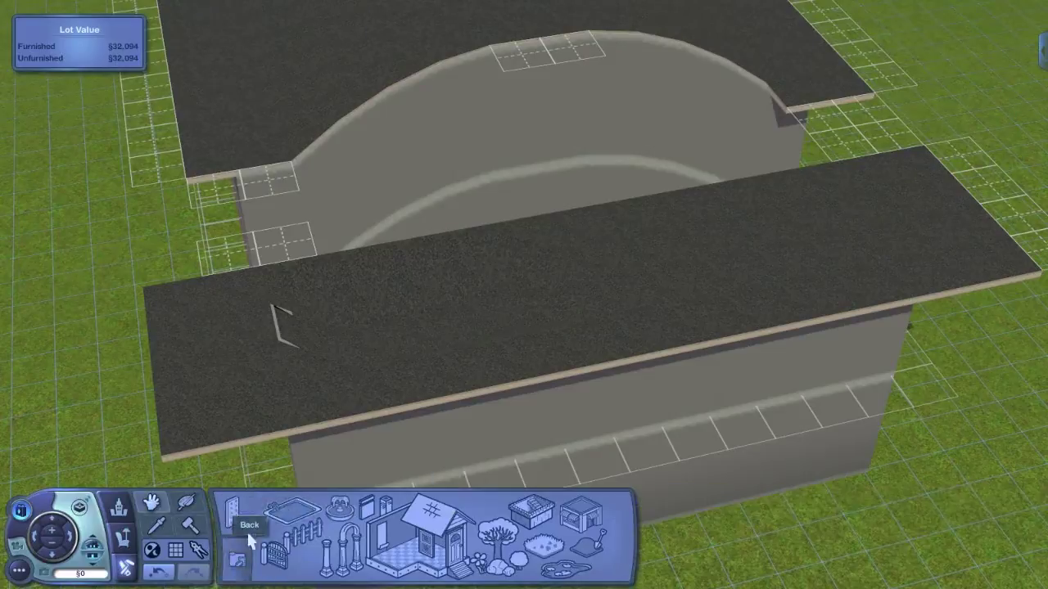
click(579, 544)
click(278, 540)
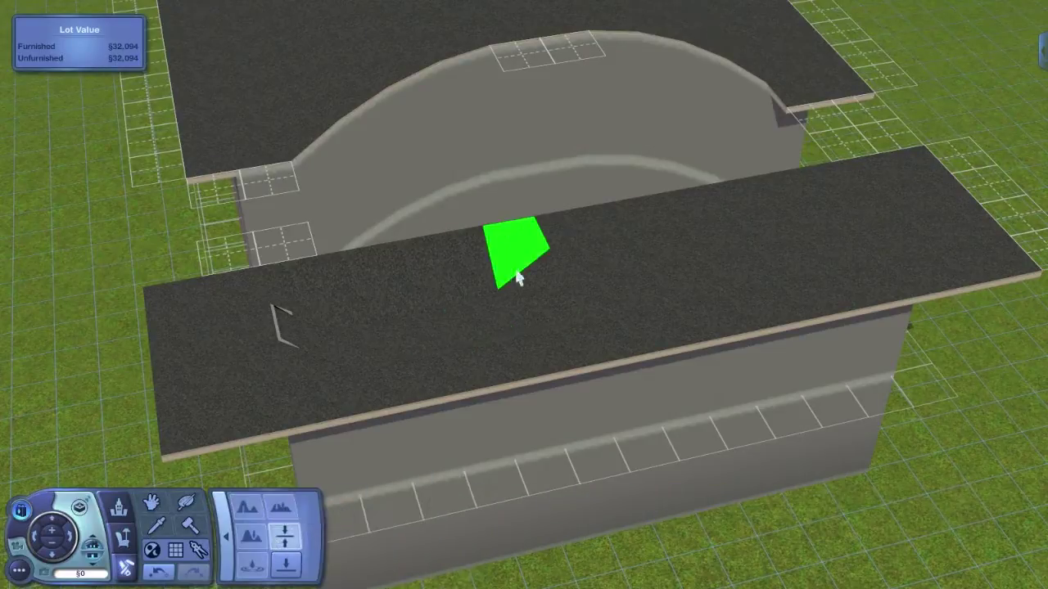
drag(423, 332, 933, 160)
drag(109, 396, 179, 424)
Level the newly added outer floor strips on both long sides of the roof from the platform to the far end
scroll(298, 192, down, 3)
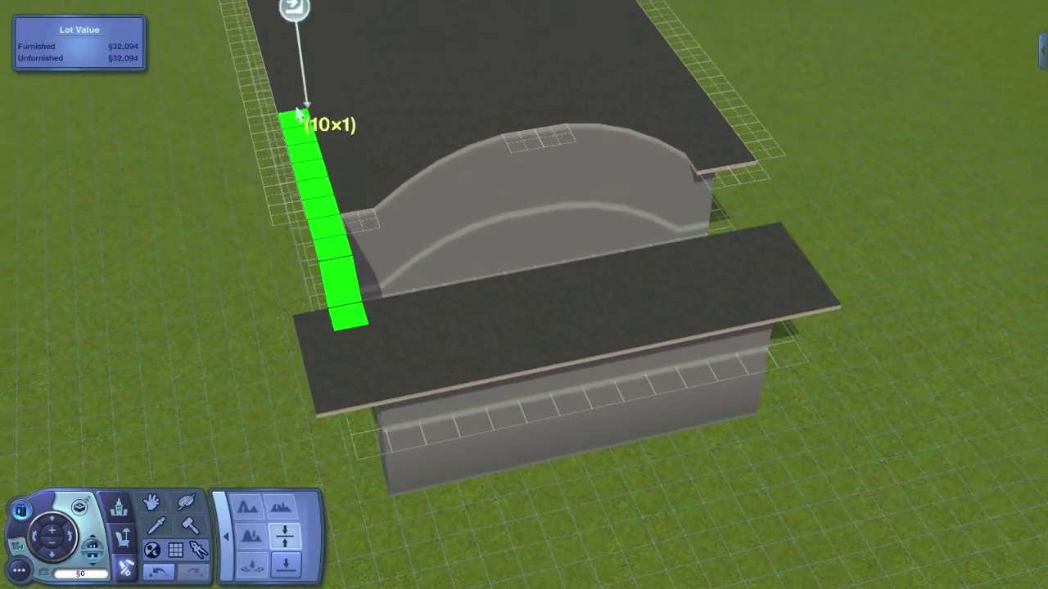
drag(299, 115, 364, 68)
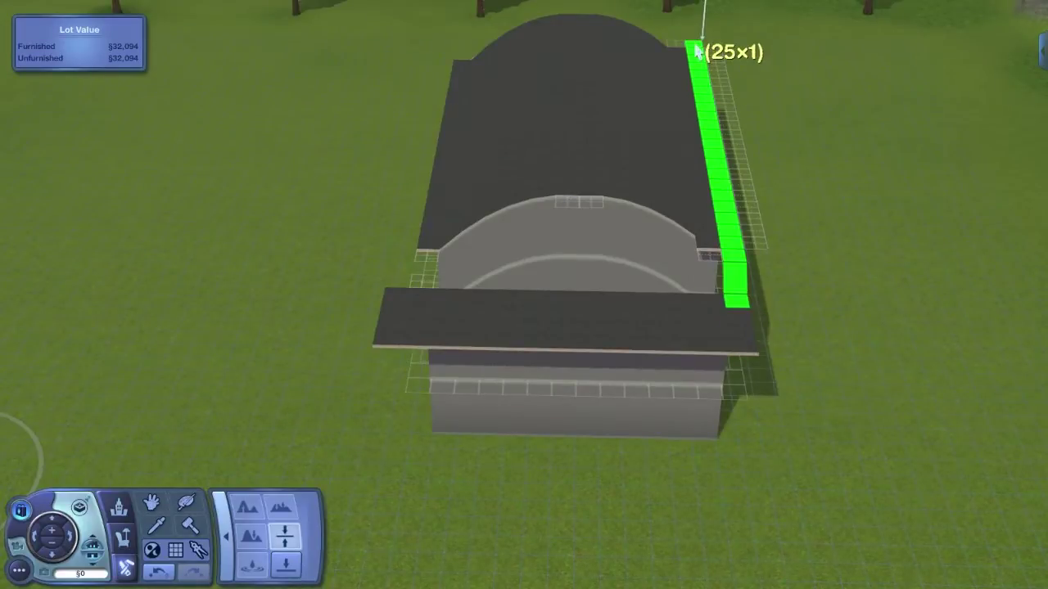
drag(784, 271, 410, 473)
Demolish the overhanging one-tile floor strips on both long sides of the roof with the sledgehammer
key(a)
click(190, 528)
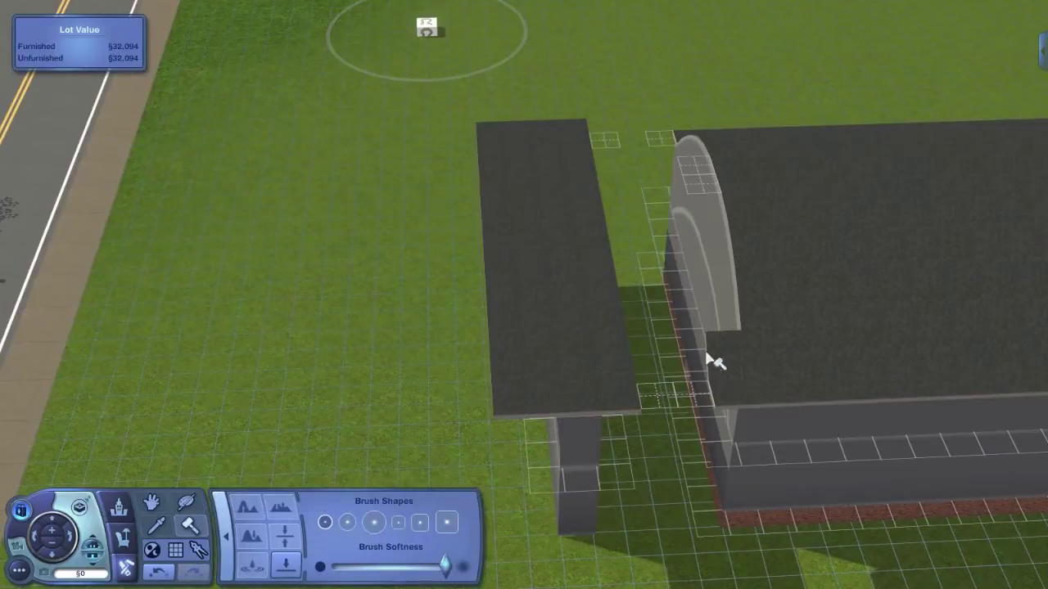
drag(724, 356, 776, 337)
scroll(778, 335, down, 3)
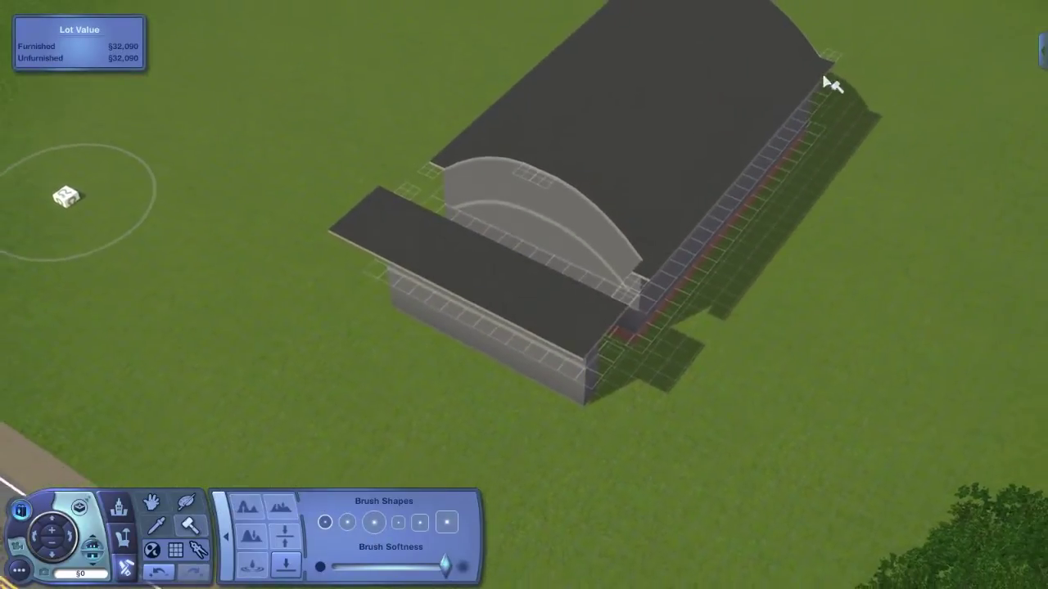
click(692, 301)
drag(712, 295, 249, 225)
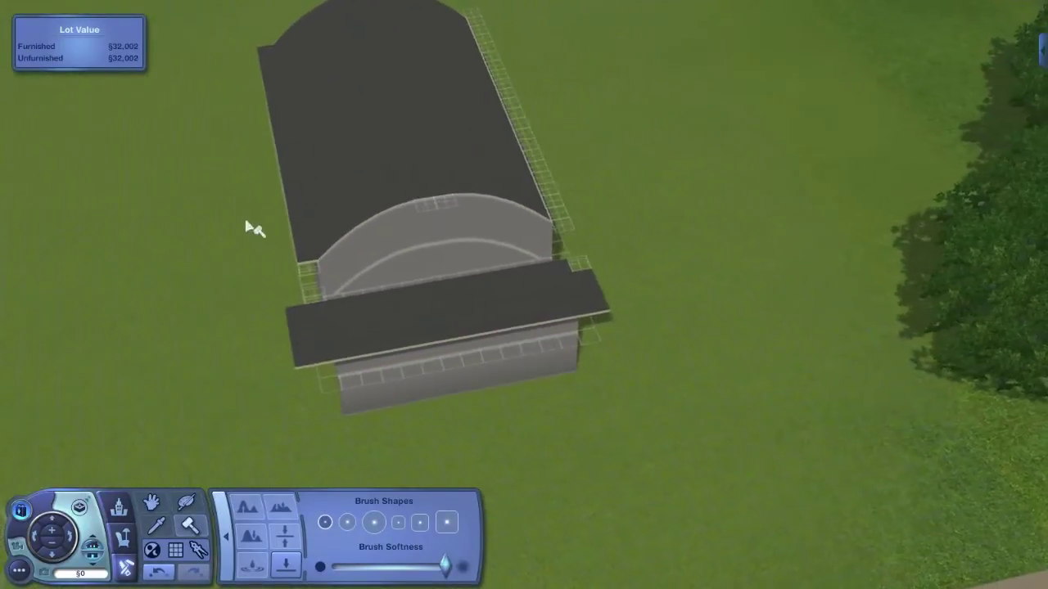
drag(269, 141, 252, 119)
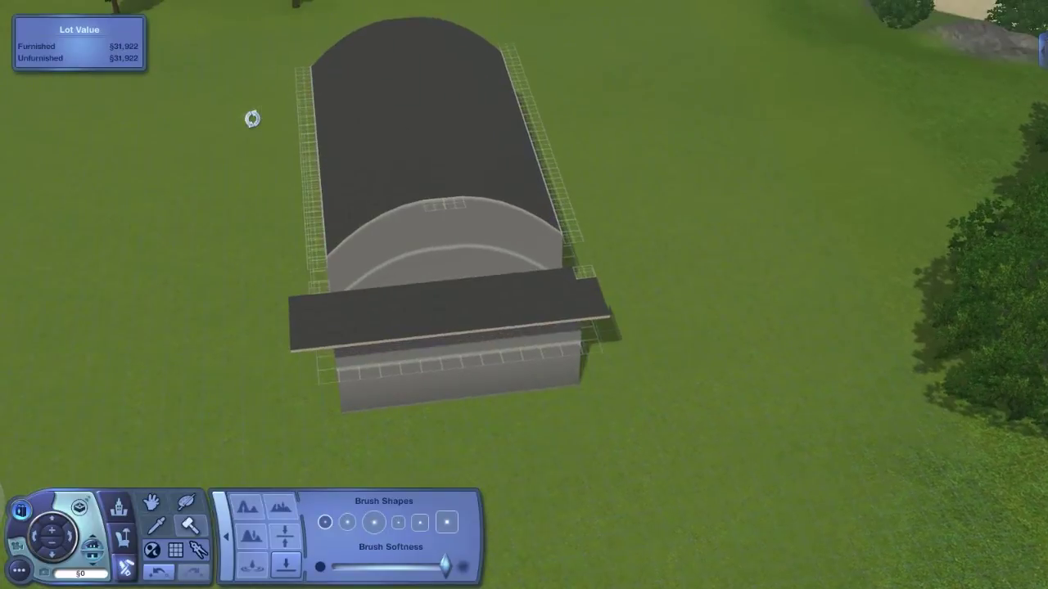
Show the level below the curved roof and view the building's interior toward the arched end wall
scroll(472, 151, up, 3)
drag(483, 147, 494, 149)
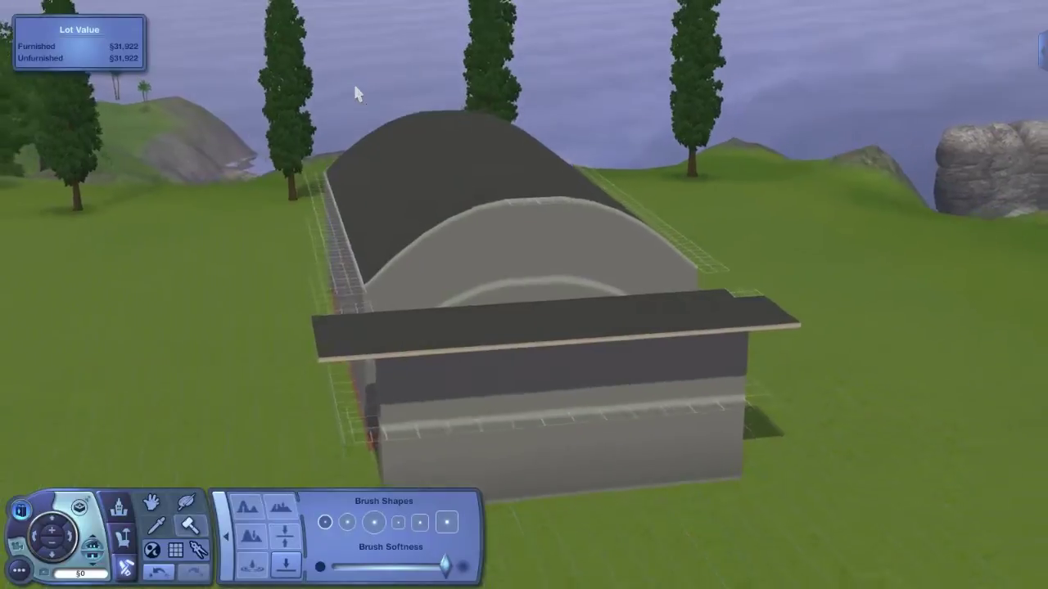
drag(355, 92, 585, 213)
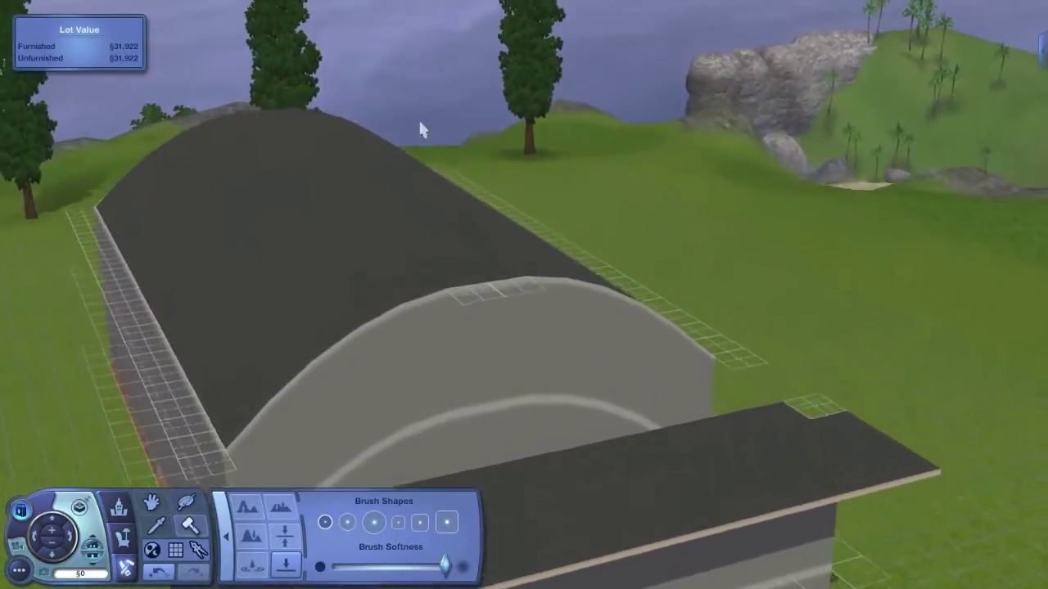
click(92, 561)
scroll(235, 6, up, 4)
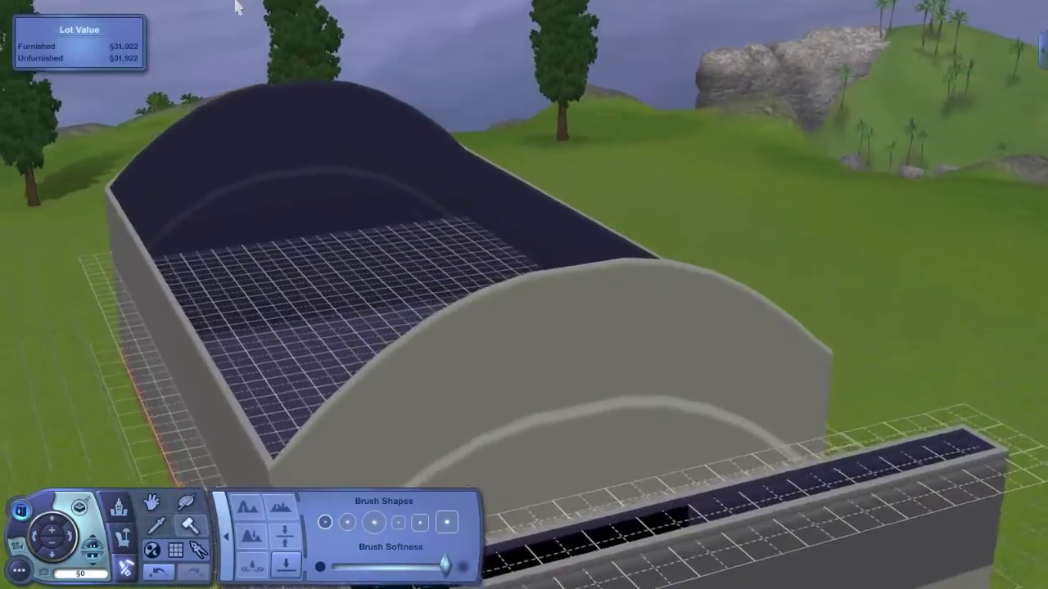
drag(120, 117, 129, 106)
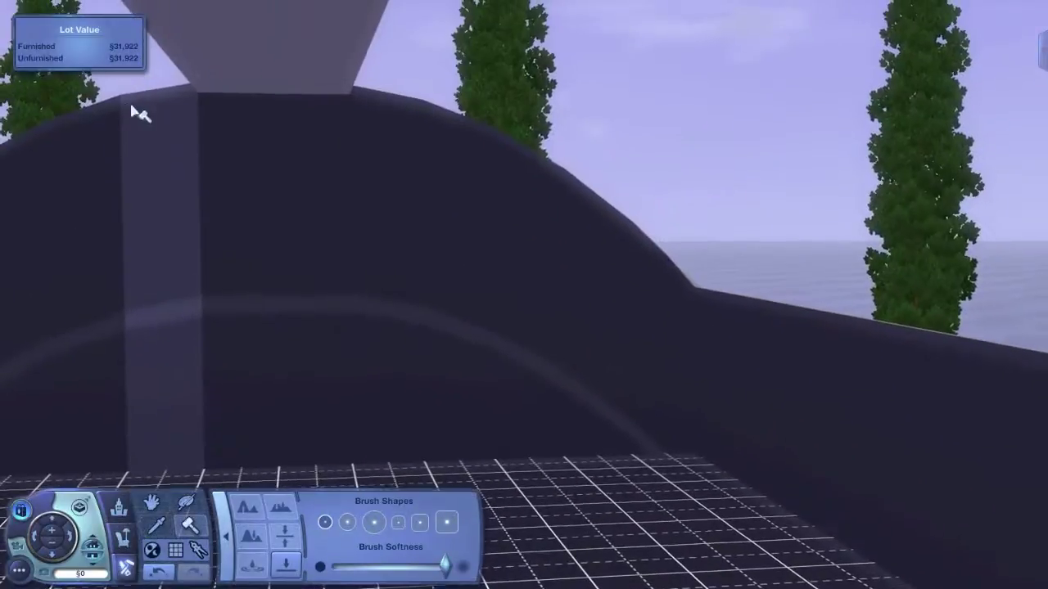
Cover the entire underside of the curved roof with Rustic Wooden Planks flooring and inspect the new ceiling from inside
click(226, 537)
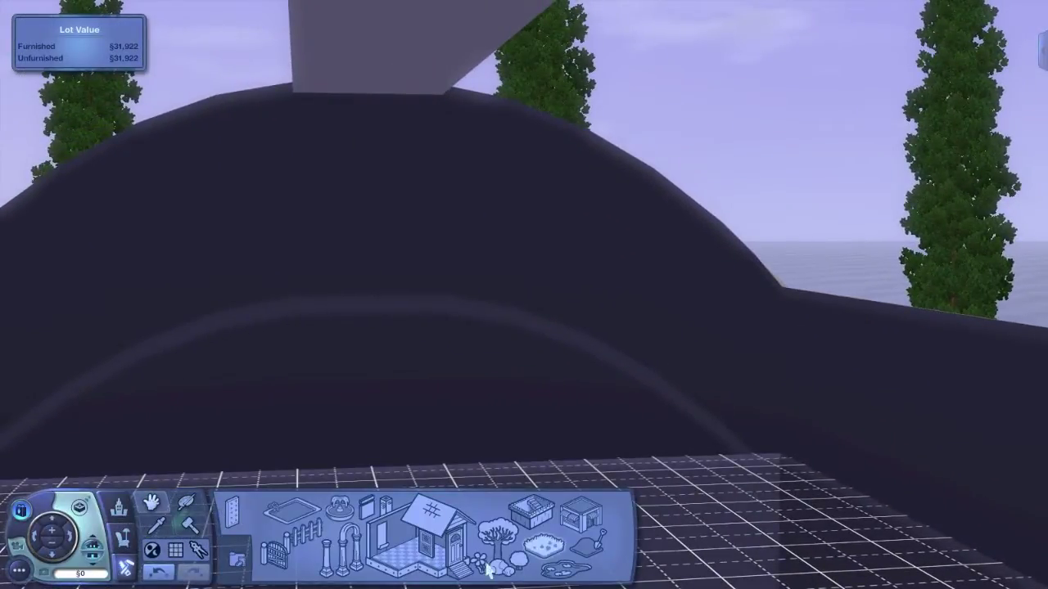
click(413, 564)
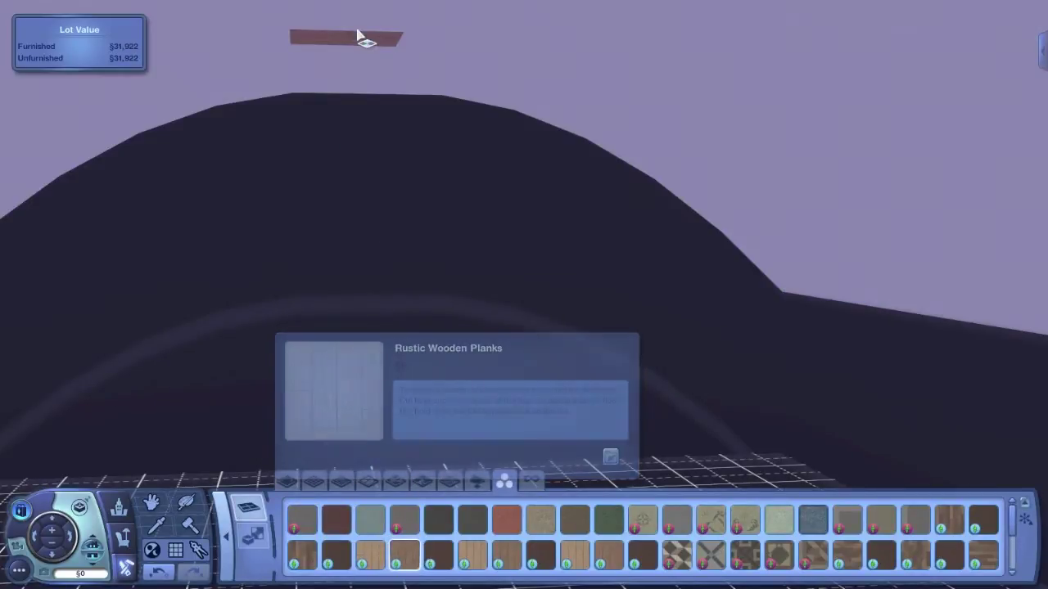
shift+click(357, 35)
middle_click(691, 246)
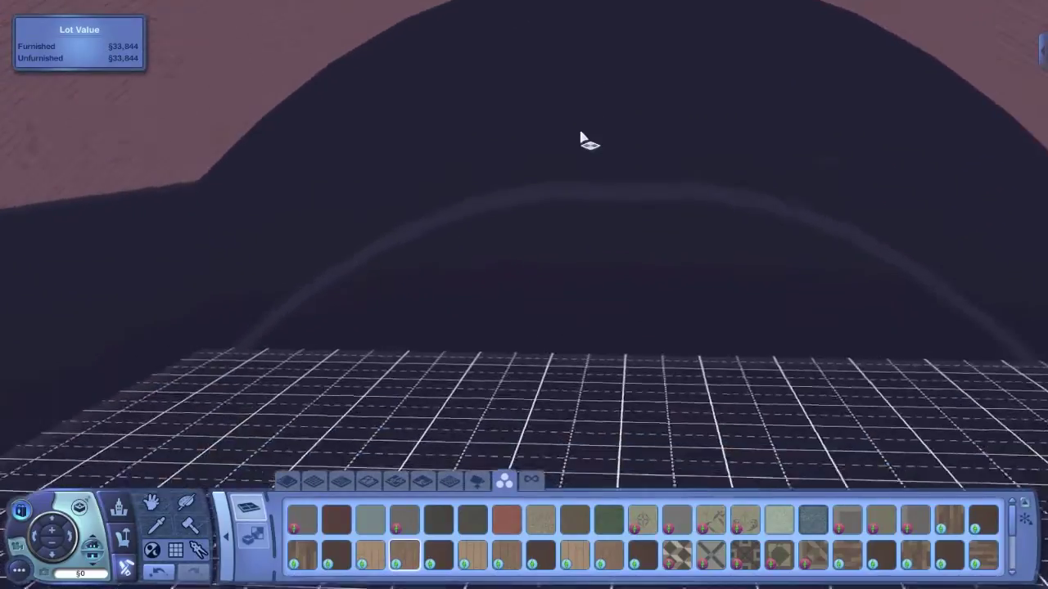
middle_click(578, 138)
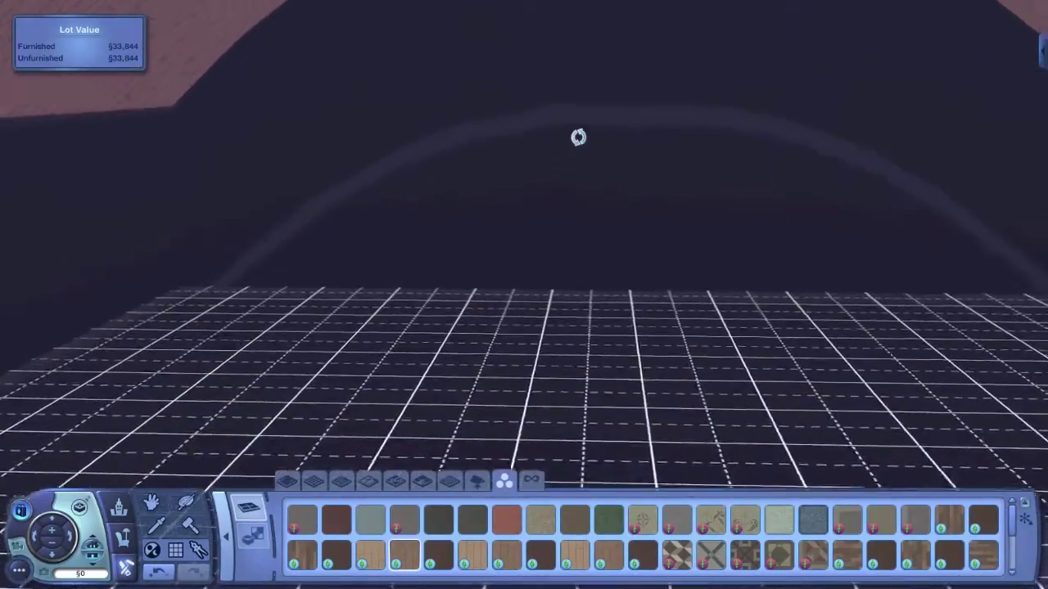
middle_click(365, 147)
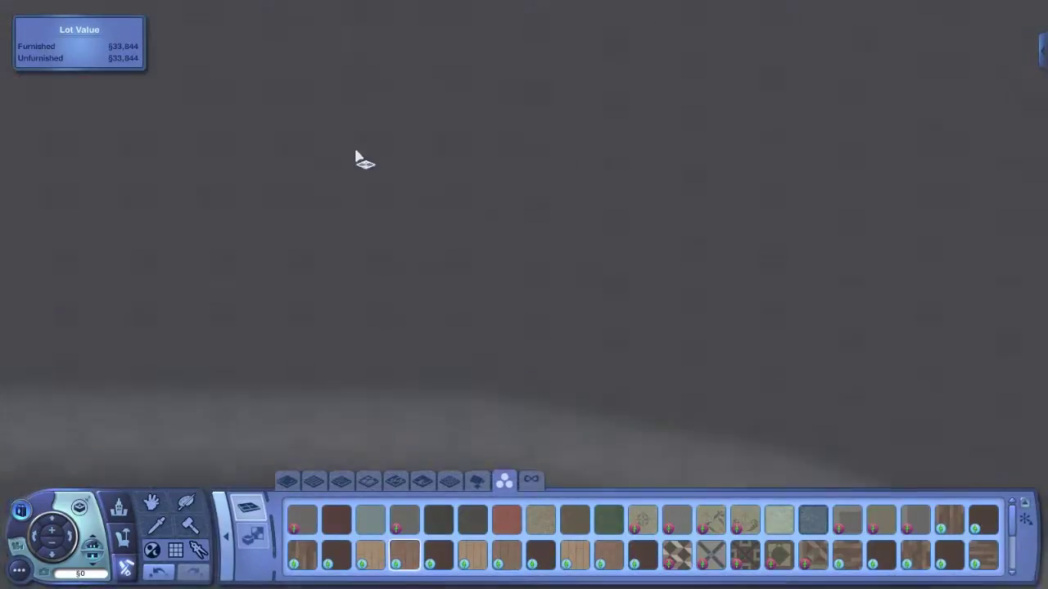
middle_click(362, 142)
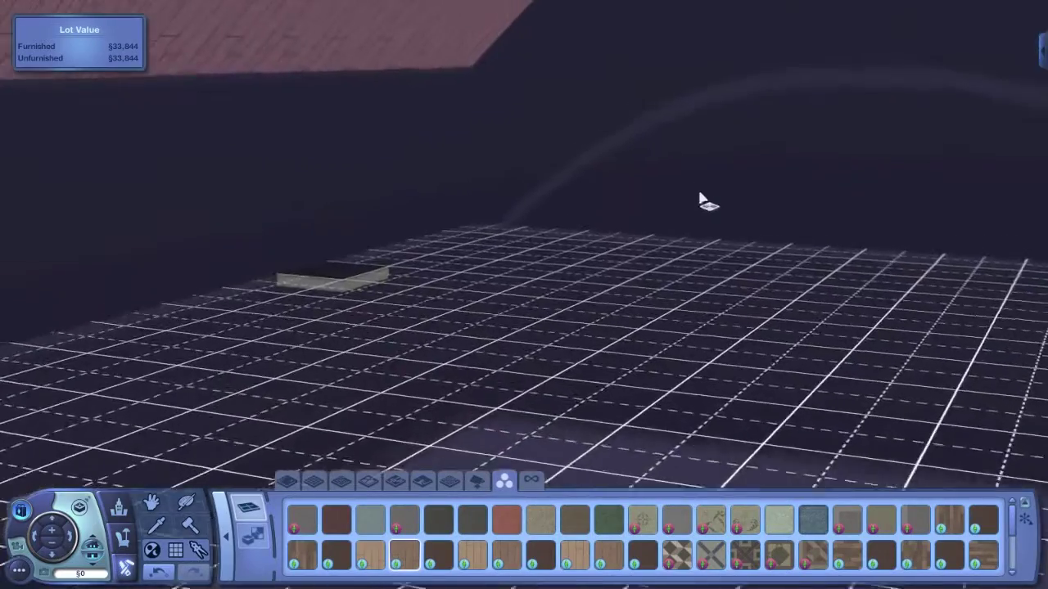
middle_click(692, 206)
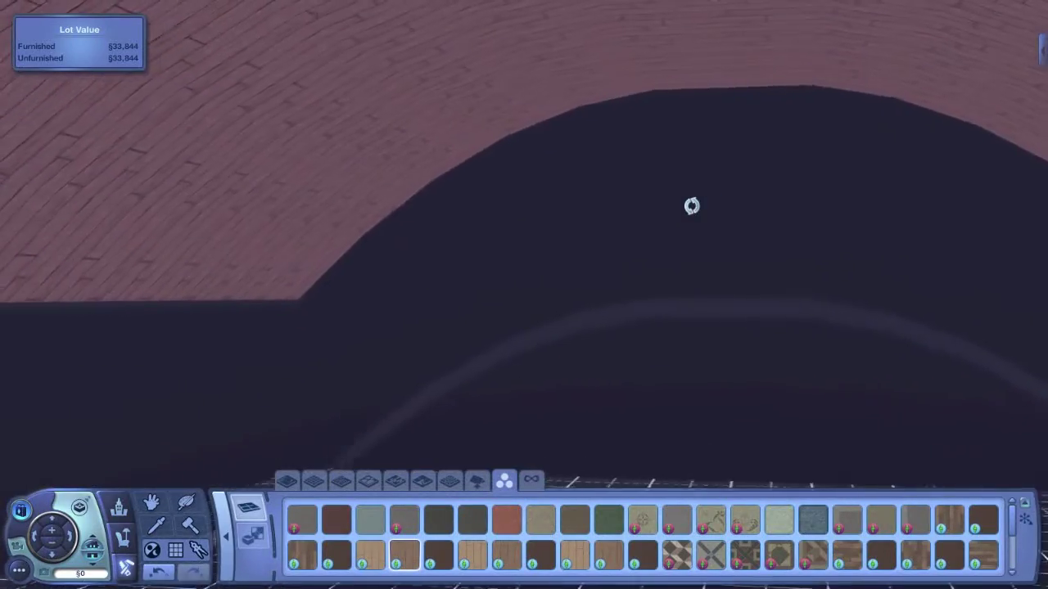
Demolish the short walls of the narrow enclosure in front of the arched building with the sledgehammer
middle_click(681, 131)
scroll(686, 139, down, 4)
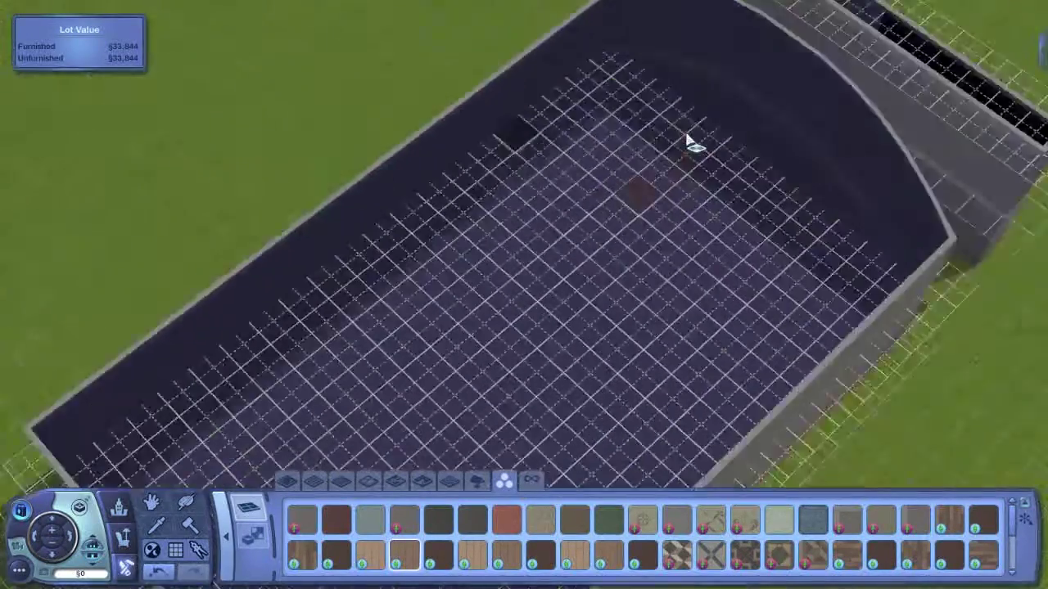
scroll(686, 139, down, 4)
middle_click(634, 129)
scroll(651, 390, up, 3)
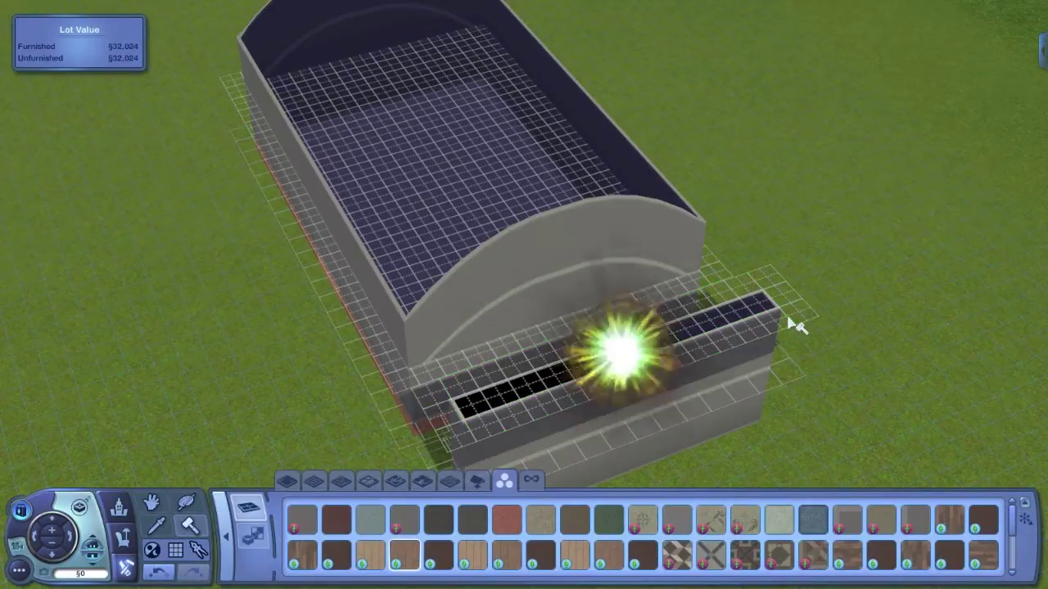
scroll(334, 37, up, 5)
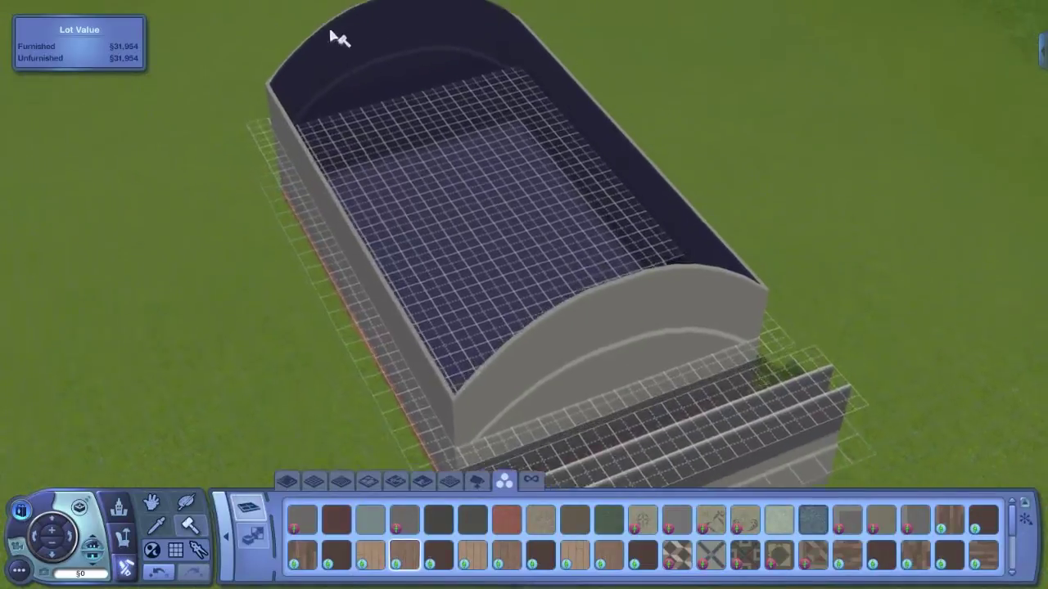
Build an L-shaped interior wall starting from the middle of the far arched wall
drag(410, 115, 63, 7)
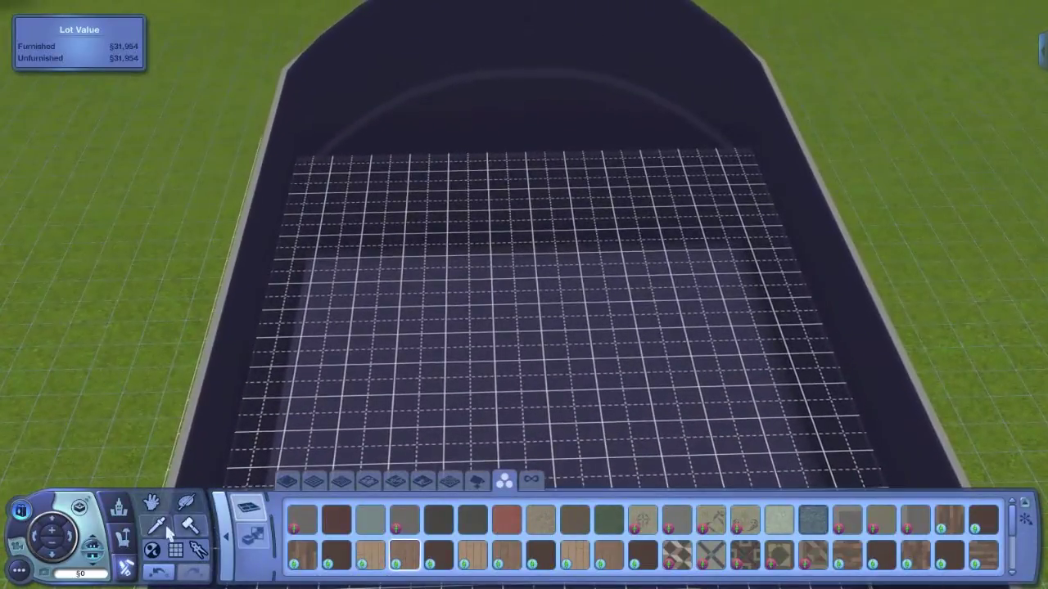
click(226, 538)
click(403, 536)
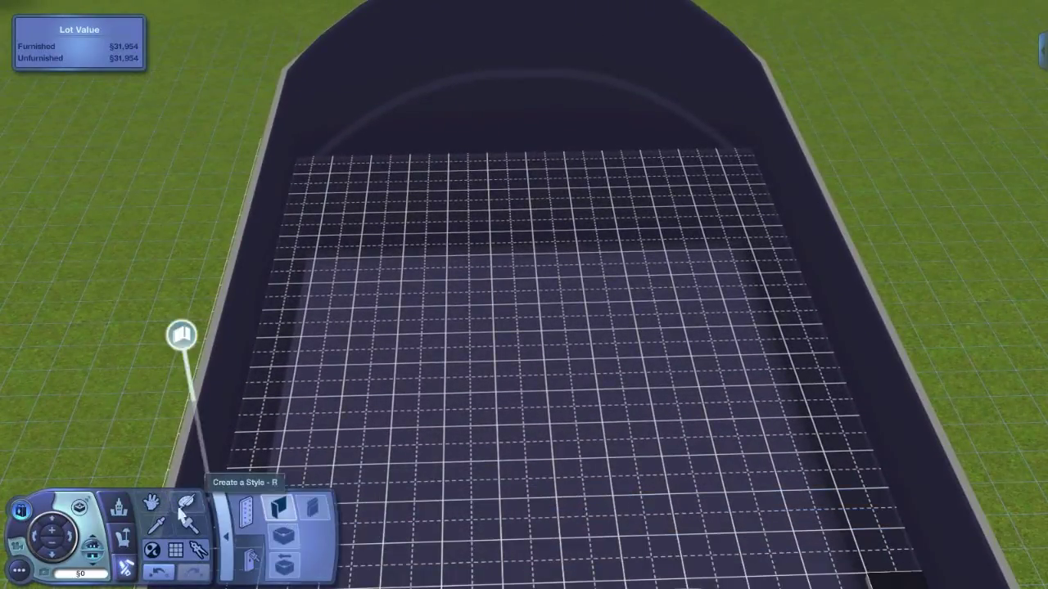
scroll(427, 152, down, 2)
drag(425, 199, 455, 206)
key(w)
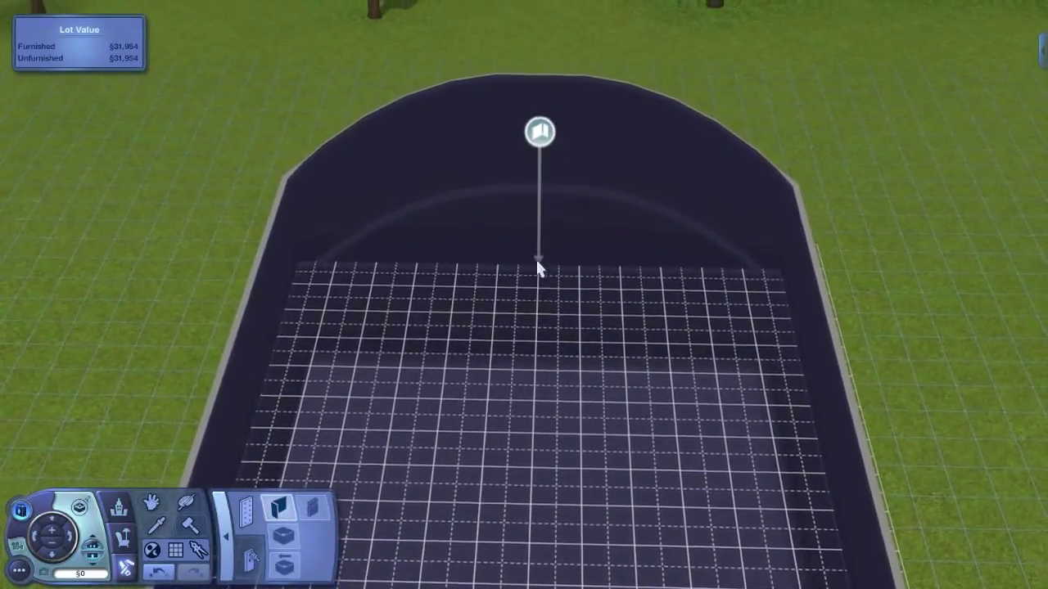
mouse_move(536, 262)
mouse_down()
mouse_move(526, 467)
mouse_move(234, 461)
mouse_move(127, 471)
mouse_up()
Show the roof level and level the roof along its ridge from the front arch to the notch at the far end
click(92, 541)
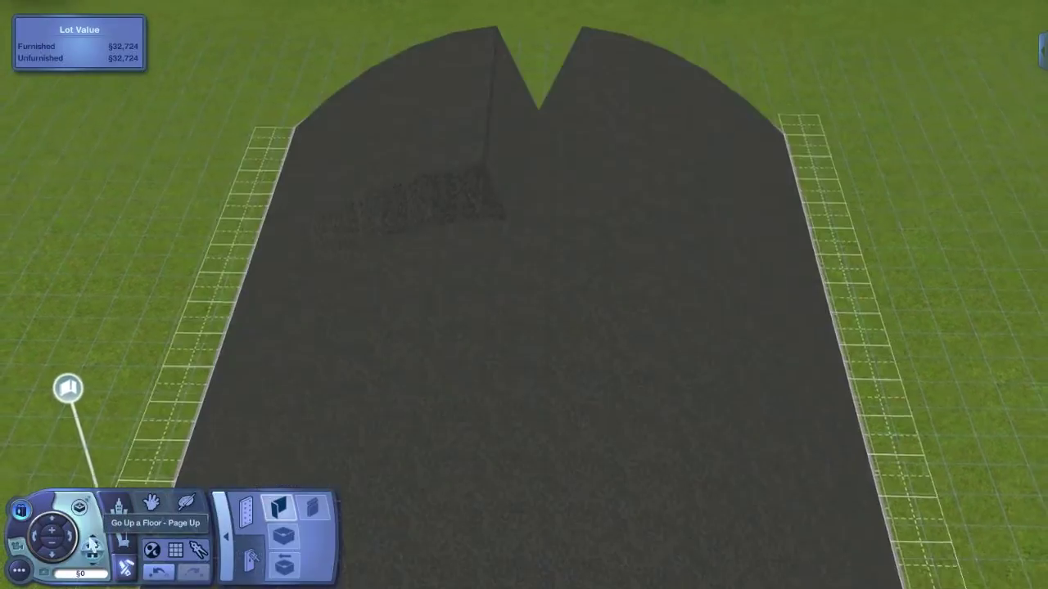
drag(478, 367, 654, 374)
scroll(628, 360, down, 5)
drag(726, 332, 725, 330)
scroll(724, 330, up, 5)
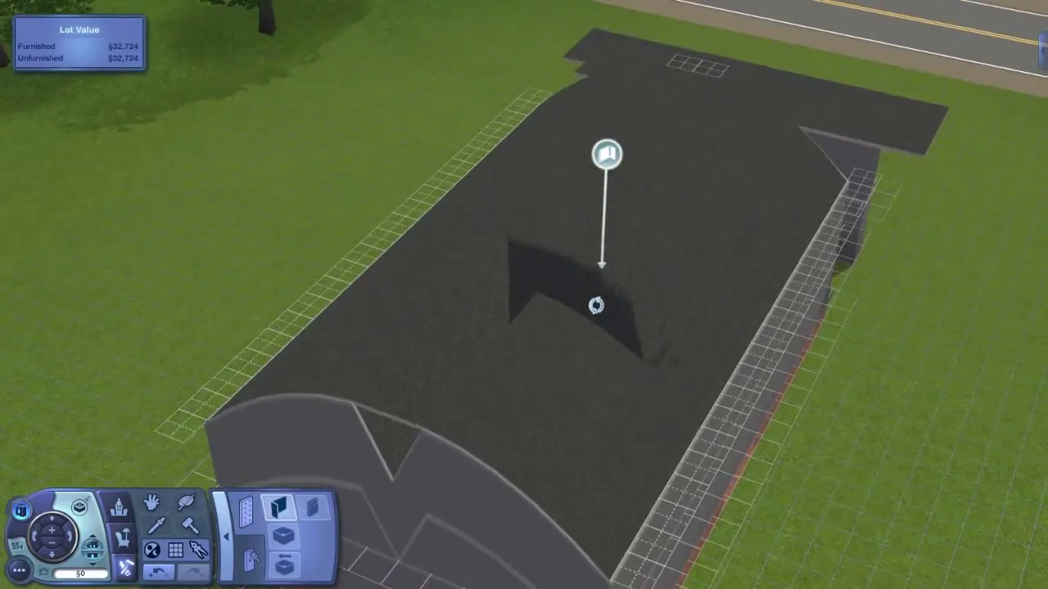
drag(596, 306, 610, 309)
scroll(611, 310, down, 4)
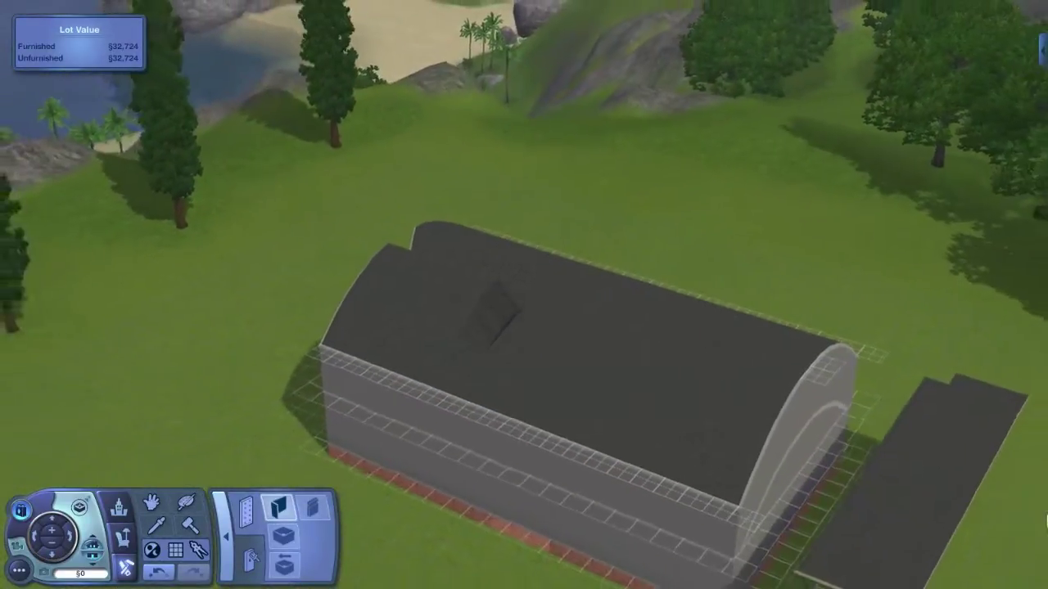
scroll(385, 436, up, 5)
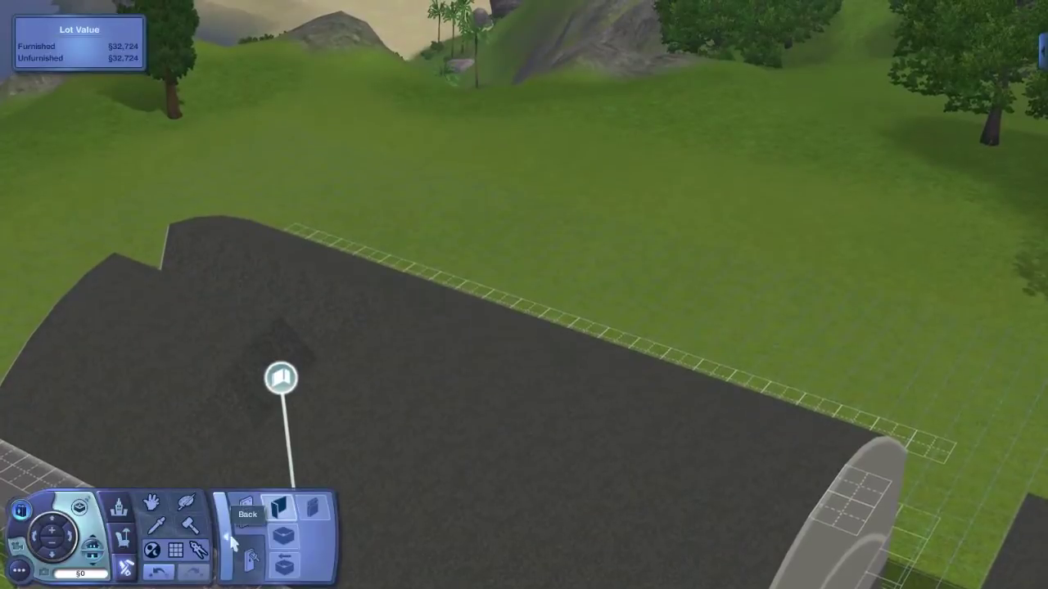
click(232, 540)
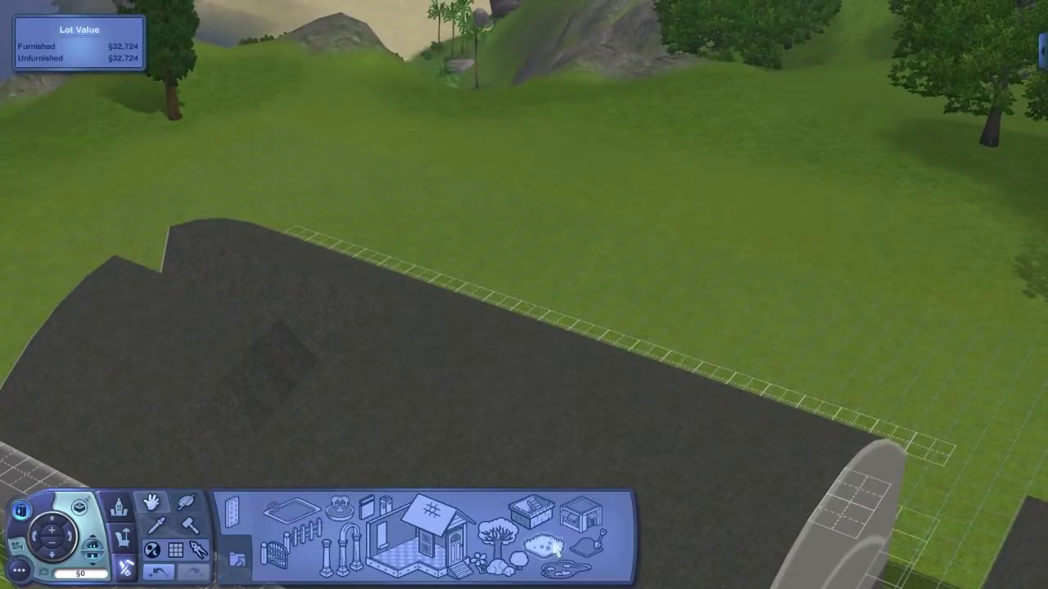
click(606, 554)
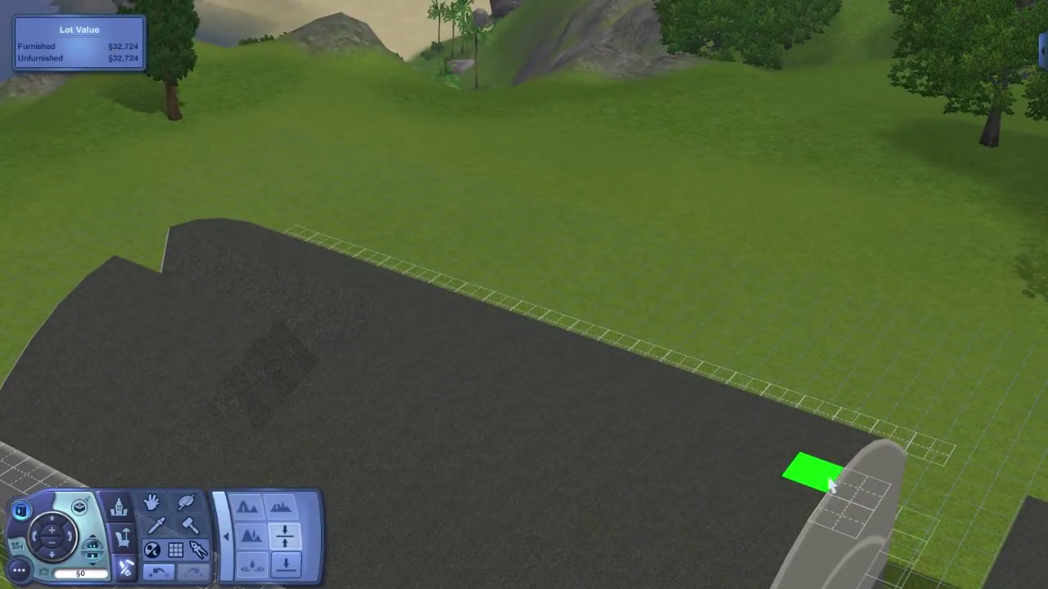
drag(829, 484, 164, 262)
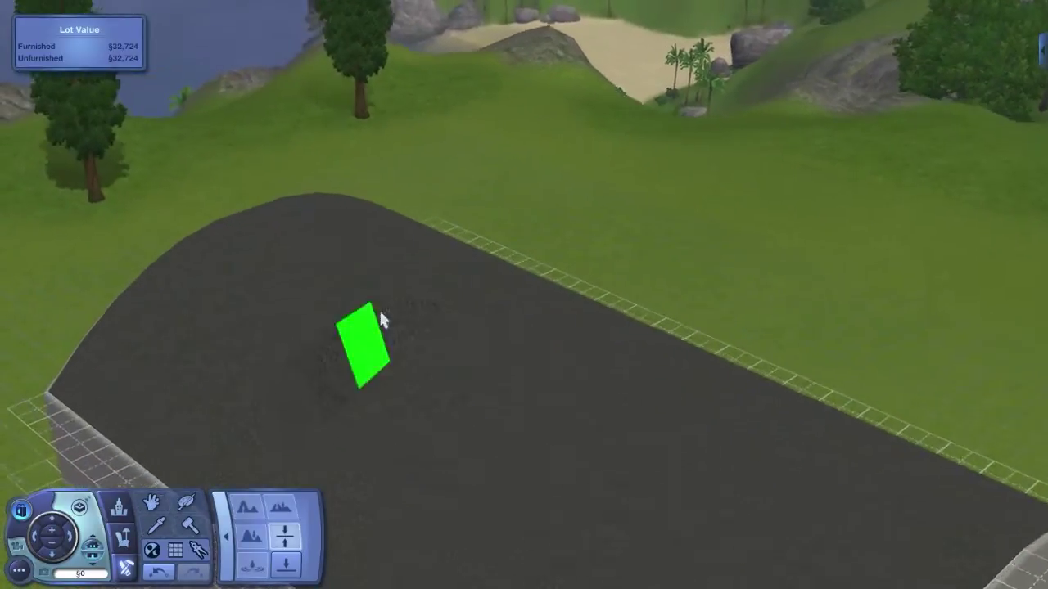
Show the level below the roof and view the interior wall near the far end up close
click(93, 559)
scroll(229, 311, up, 2)
scroll(281, 296, up, 3)
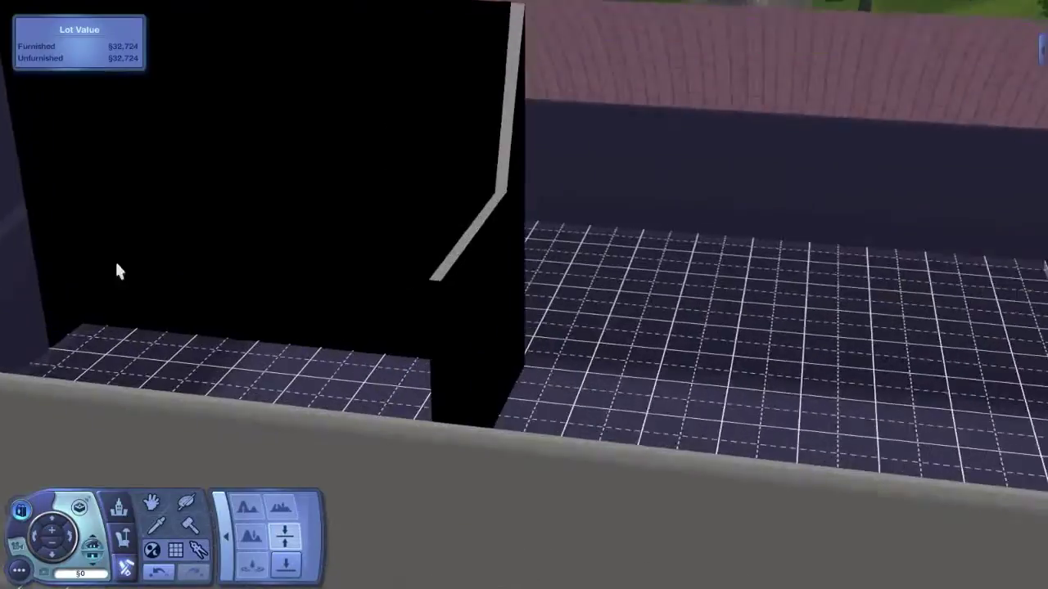
drag(117, 264, 324, 153)
scroll(325, 153, down, 2)
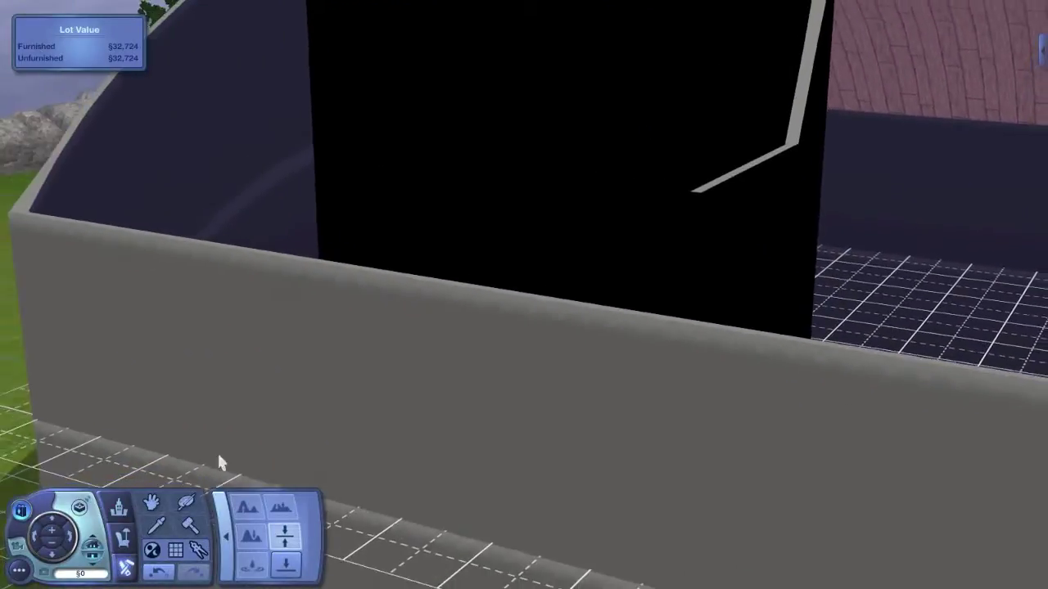
Demolish a section of the black interior wall with the sledgehammer and undo that demolition
click(194, 524)
click(544, 36)
click(160, 575)
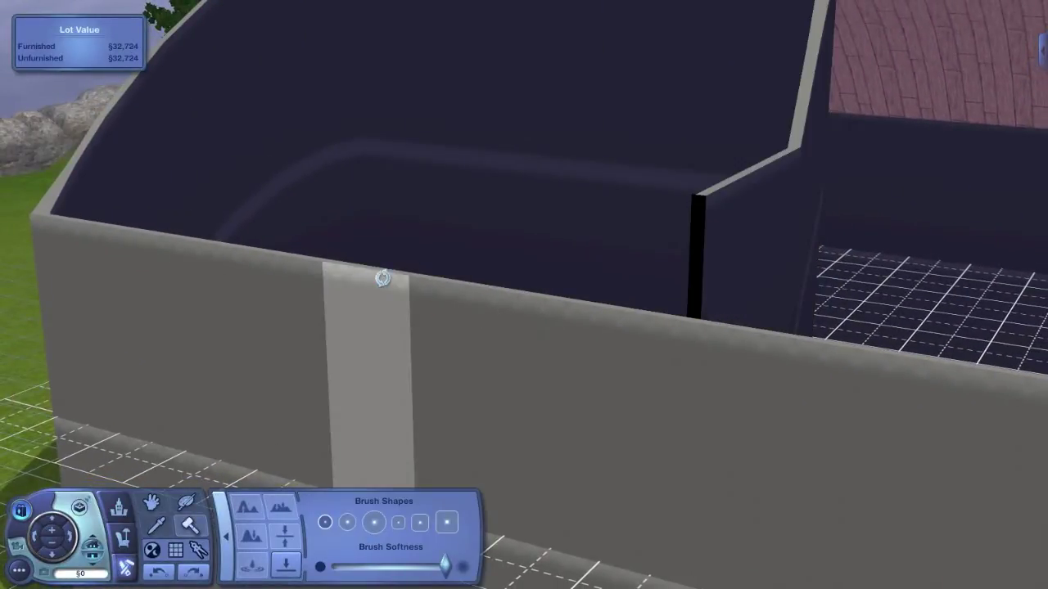
Examine the partitioned corner and how its interior walls meet the curved ceiling from several angles
drag(383, 279, 382, 278)
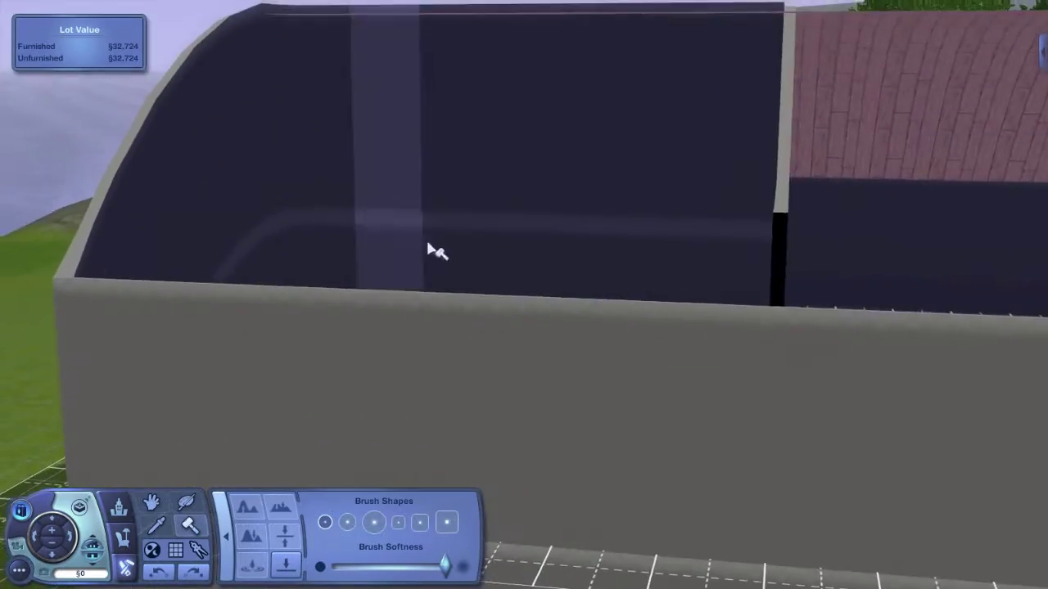
scroll(587, 227, down, 3)
drag(587, 228, 587, 227)
scroll(602, 226, up, 3)
scroll(603, 205, down, 3)
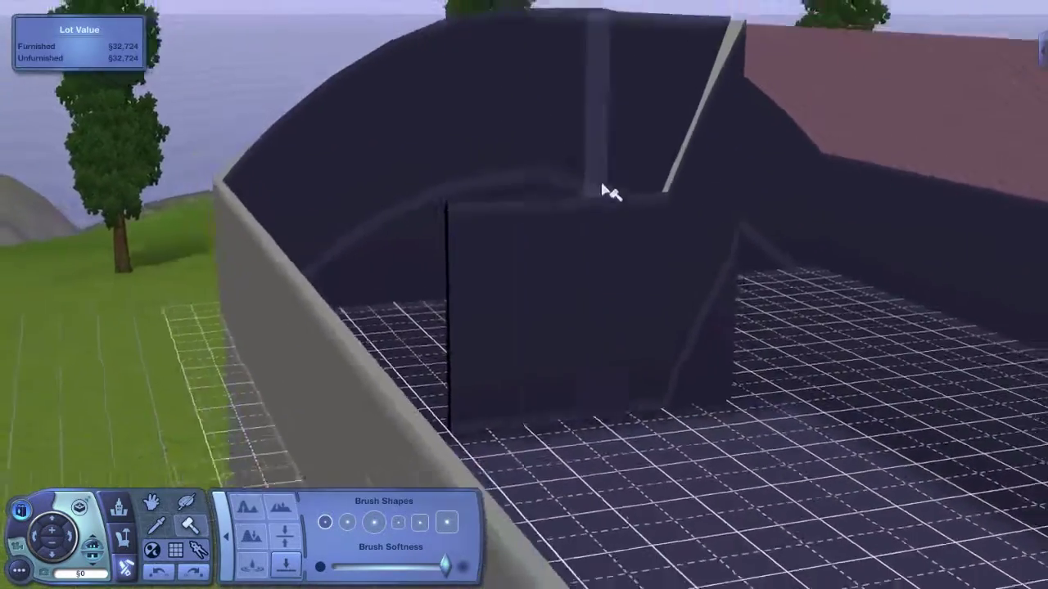
drag(604, 182, 603, 182)
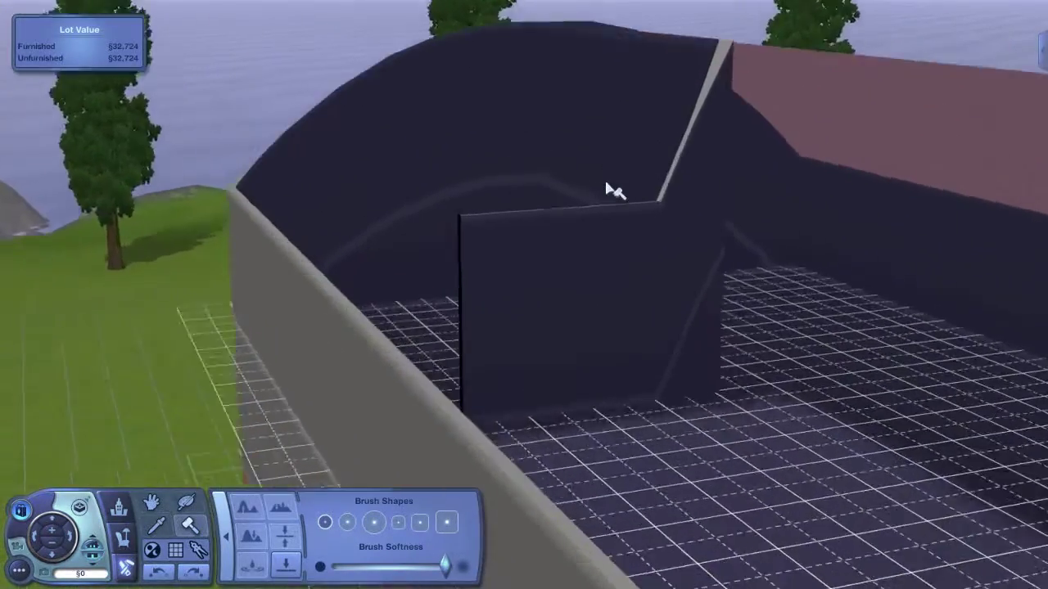
scroll(606, 188, up, 2)
scroll(606, 189, down, 4)
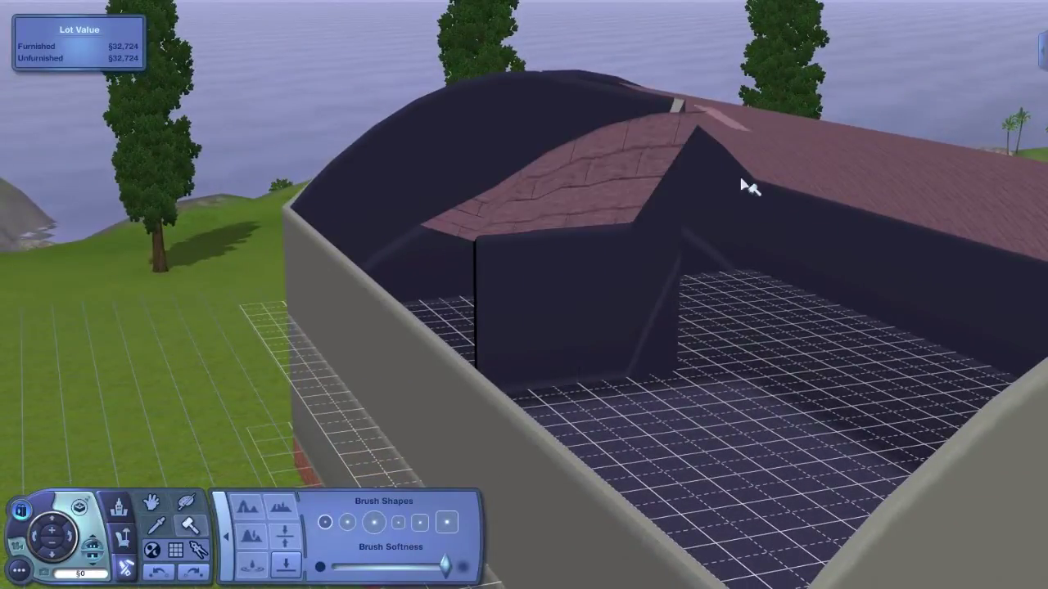
Demolish the leftover platform structure in front of the building and view the finished curved roof from outside
drag(246, 304, 292, 308)
scroll(298, 311, down, 5)
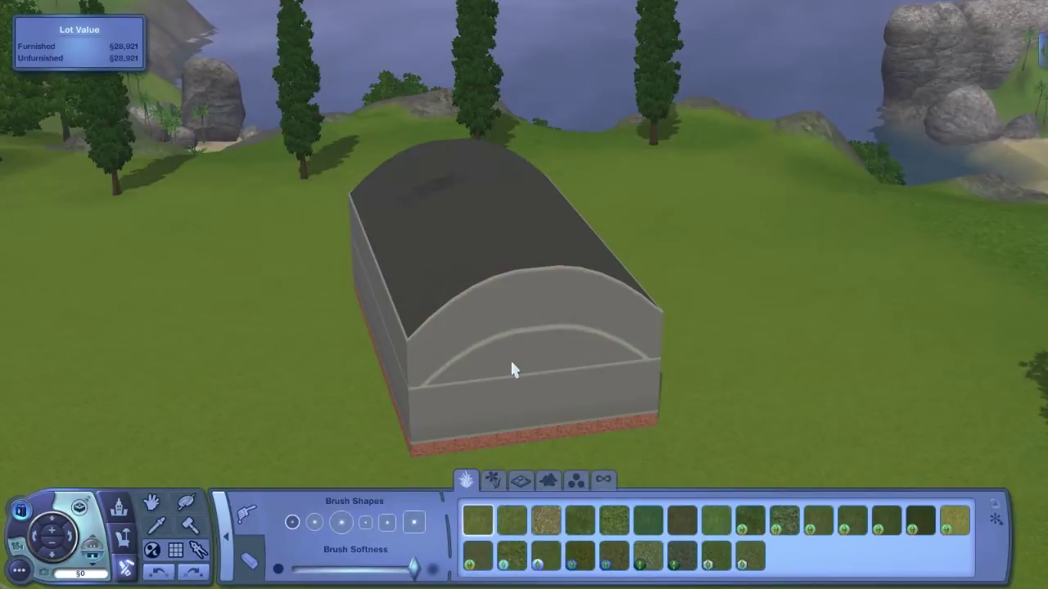
middle_click(197, 387)
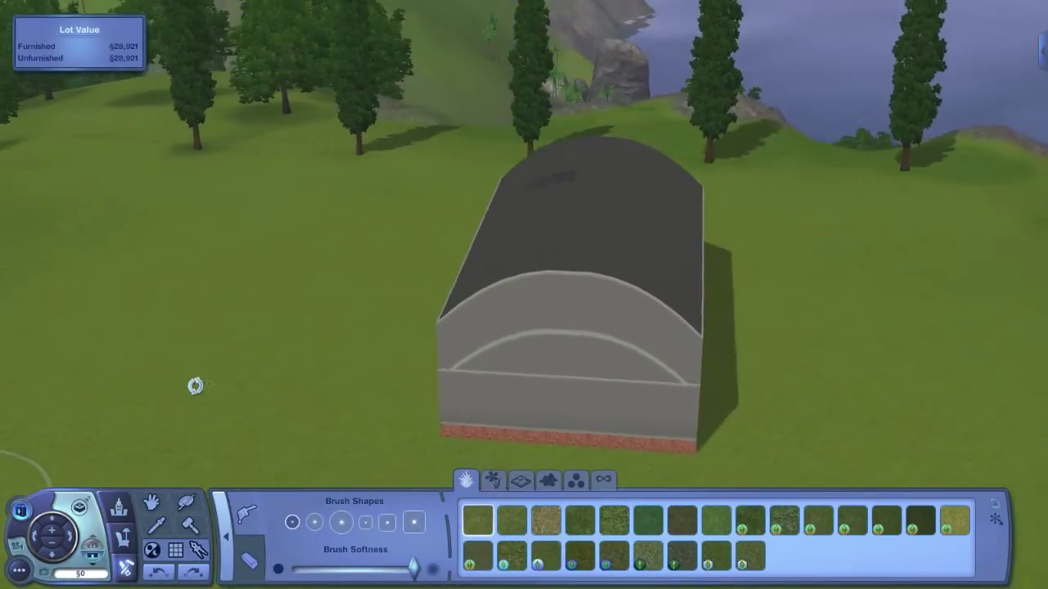